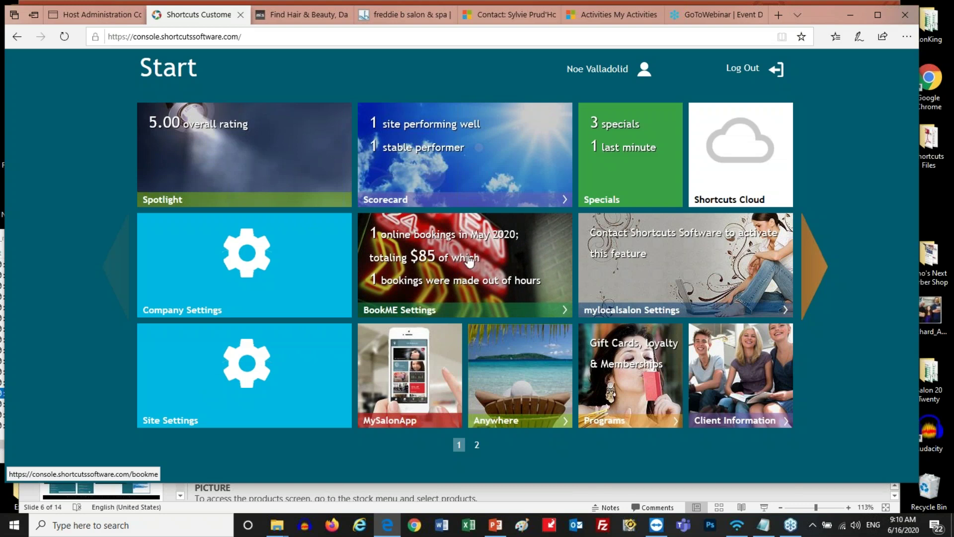
click(469, 261)
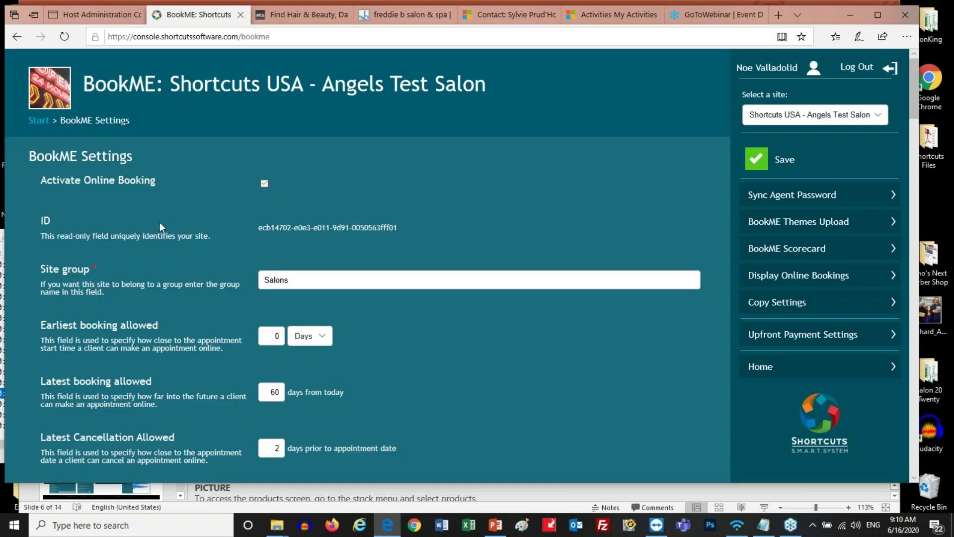
scroll(159, 222, down, 6)
scroll(159, 222, down, 8)
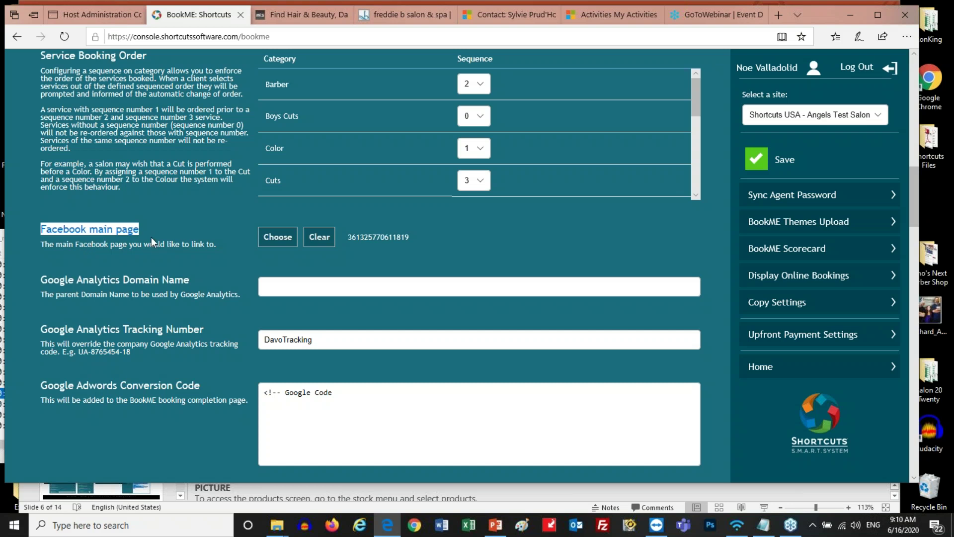
scroll(151, 237, up, 15)
scroll(151, 237, up, 1)
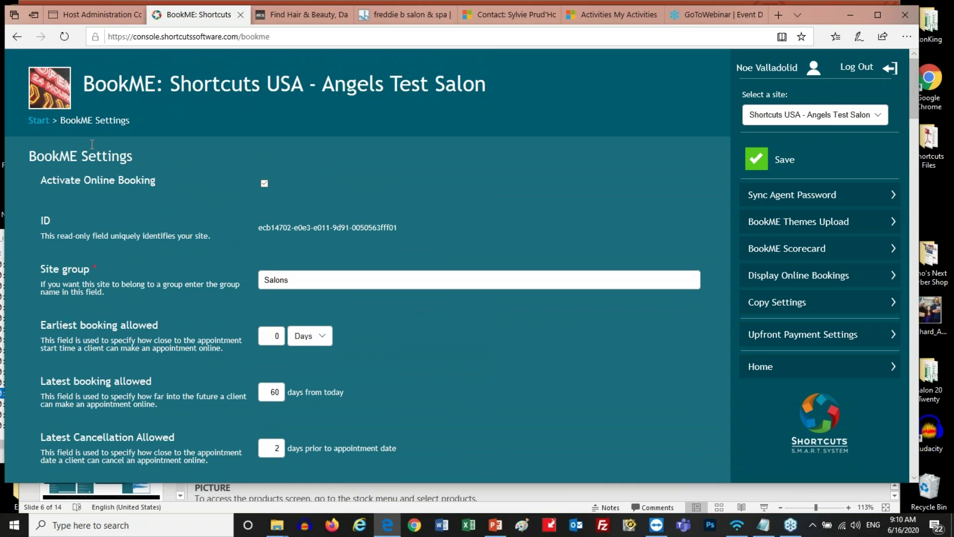
drag(66, 122, 36, 120)
click(40, 135)
click(41, 128)
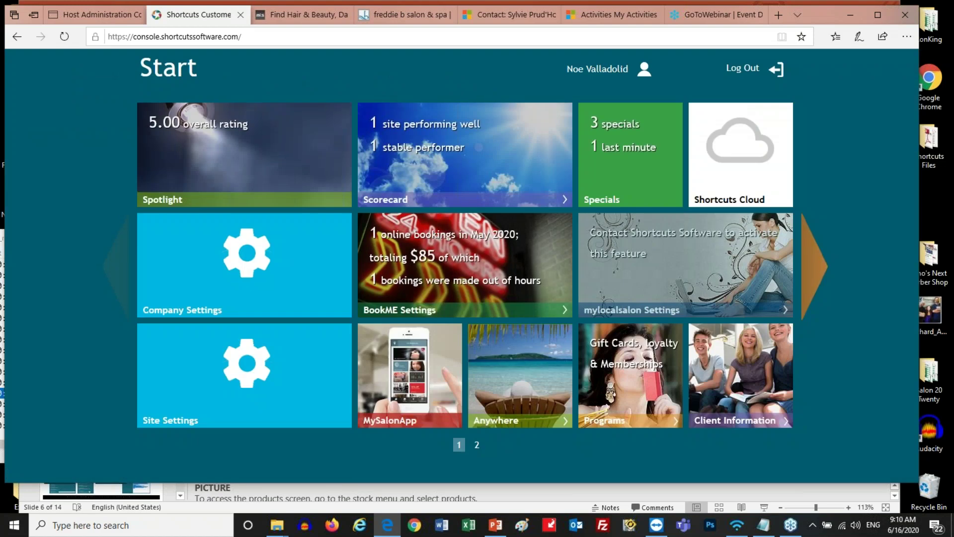
Open Spotlight for Angels Test Salon and highlight the NPS tile and 'NPS : 100' heading
click(182, 163)
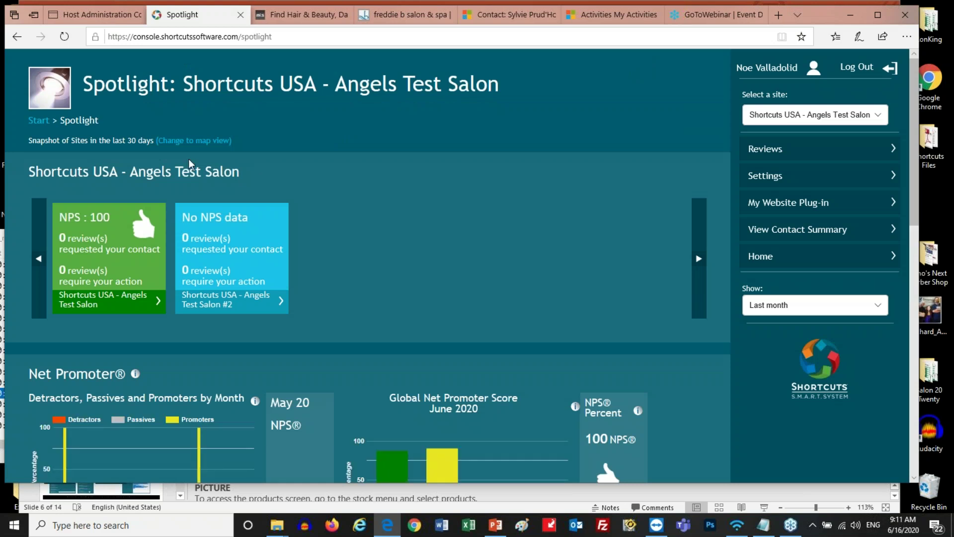
drag(340, 300, 60, 212)
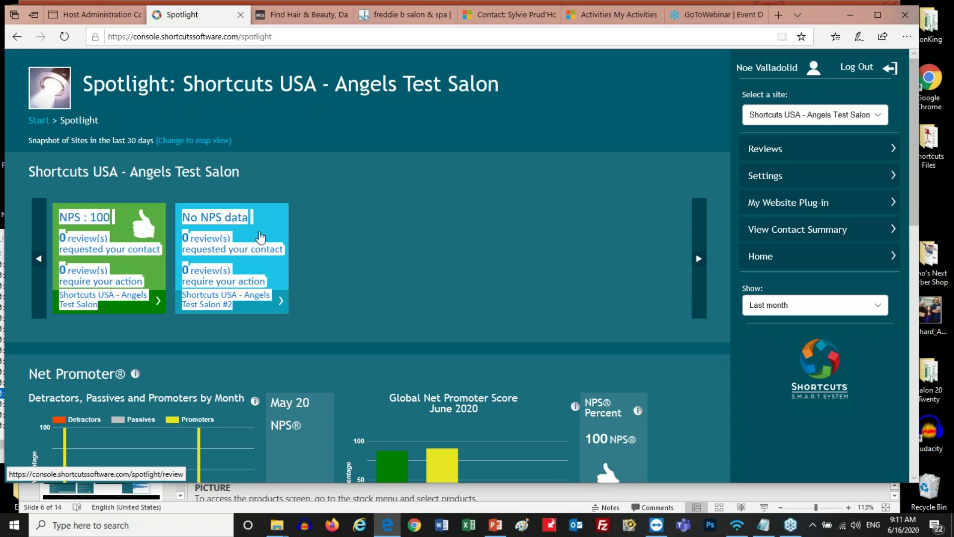
click(368, 306)
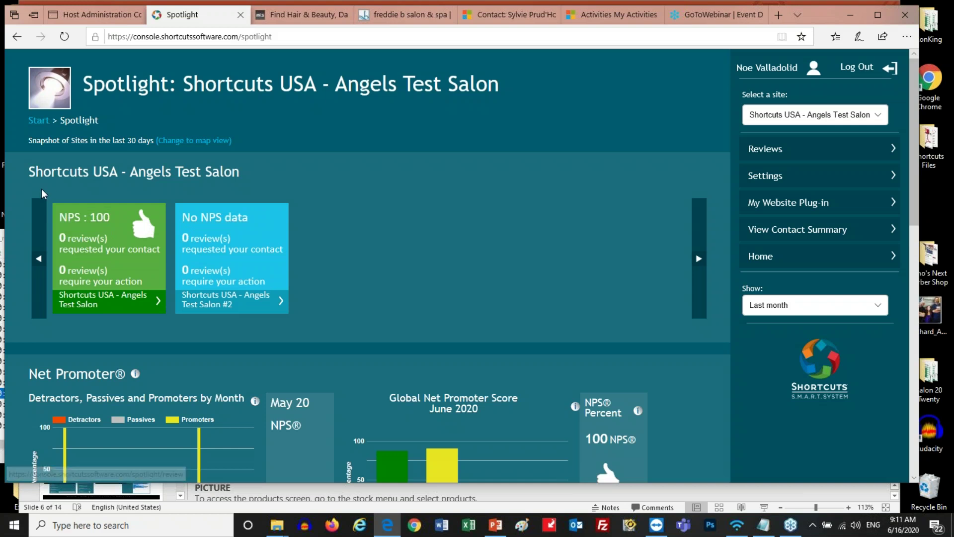
drag(57, 215, 114, 229)
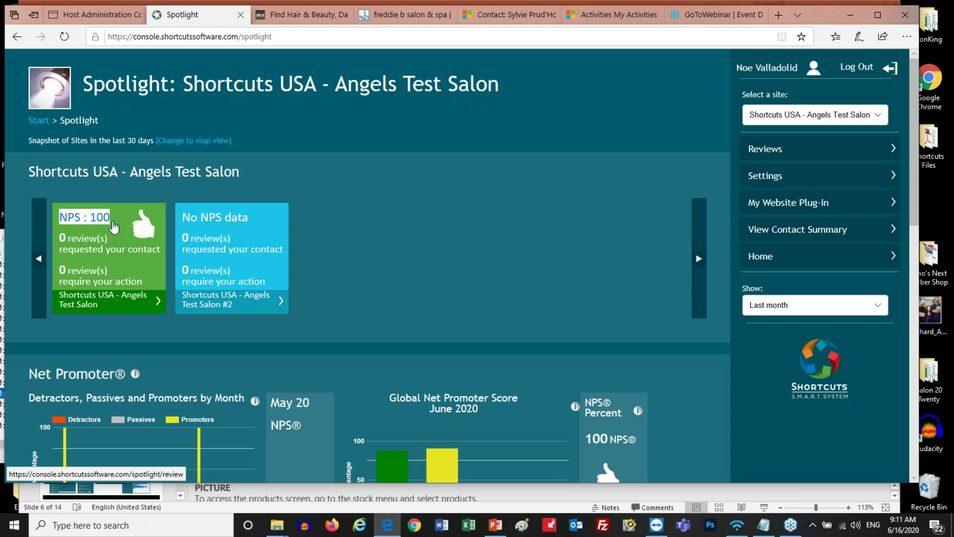
Highlight the NPS tile review counts, then scroll down to the Net Promoter charts
scroll(113, 226, down, 1)
click(457, 221)
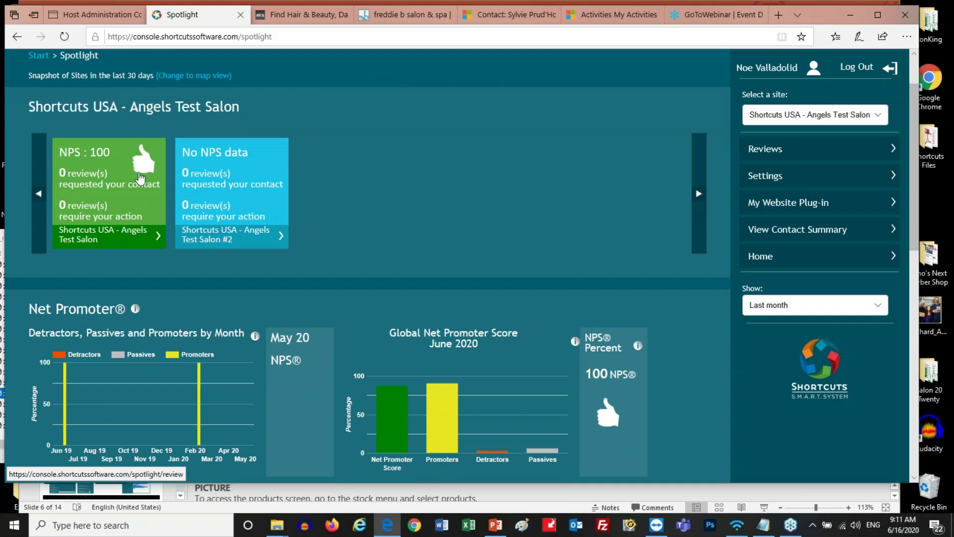
drag(361, 227, 110, 155)
click(420, 202)
scroll(420, 201, up, 1)
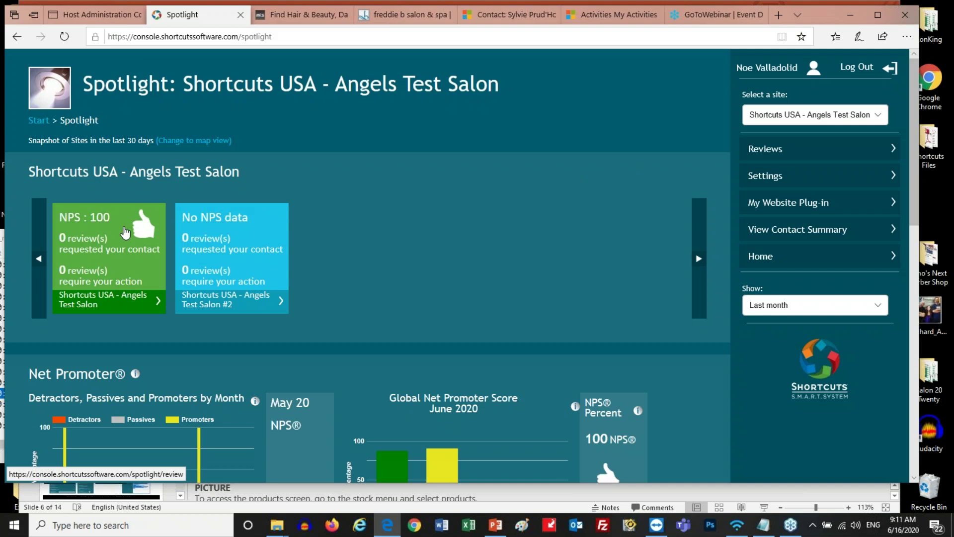
scroll(126, 233, down, 5)
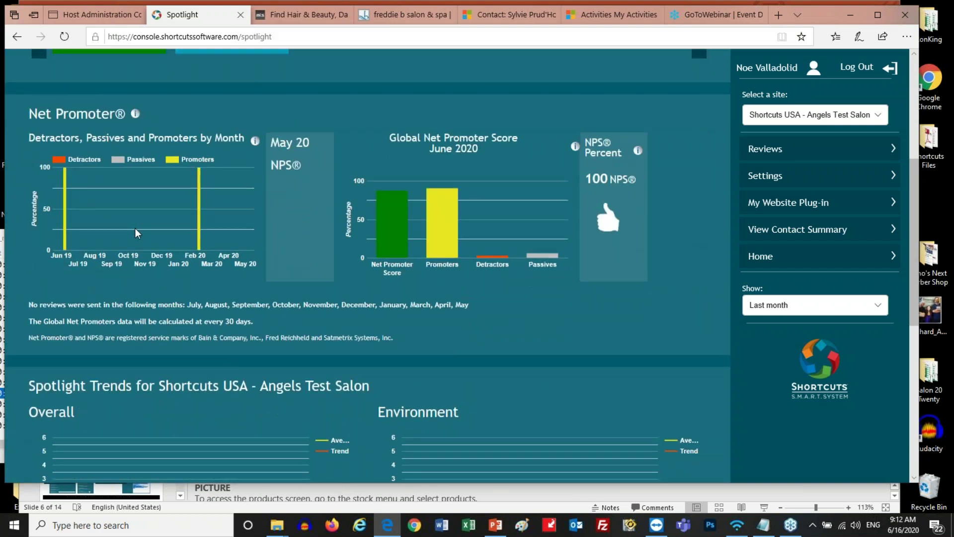
scroll(135, 228, down, 1)
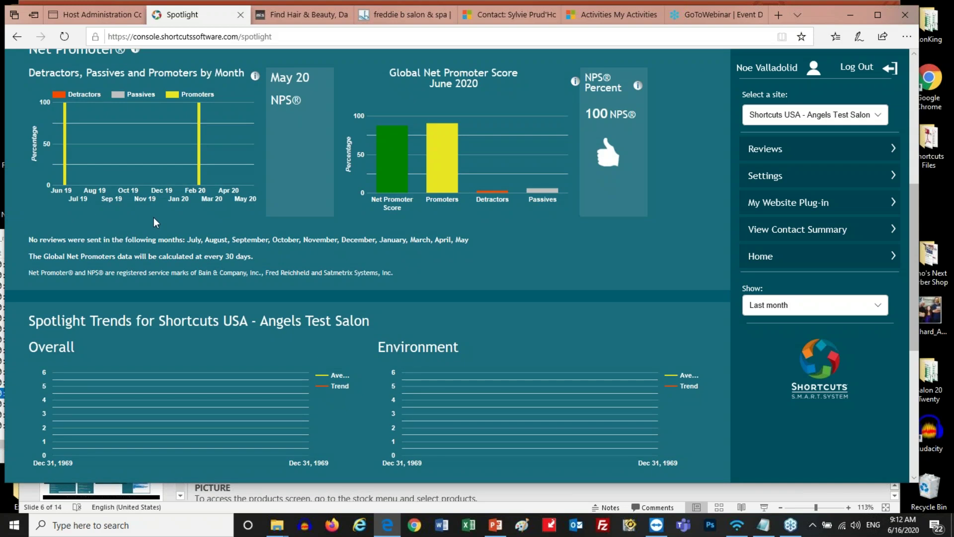
scroll(154, 218, up, 1)
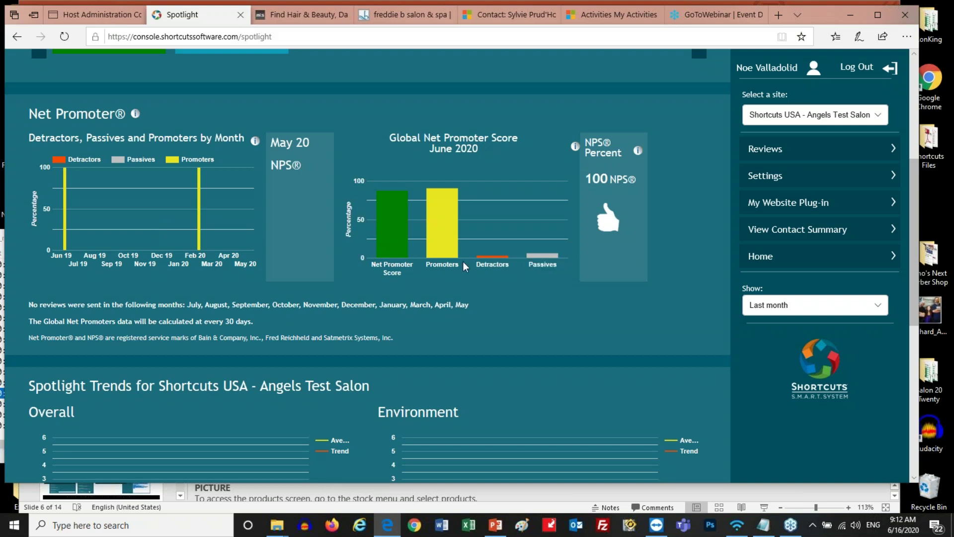
drag(463, 262, 435, 264)
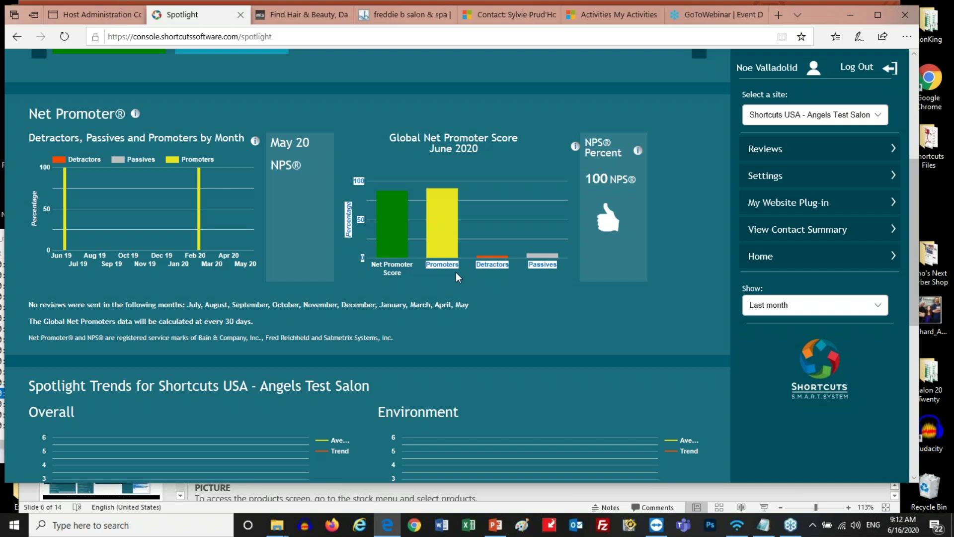
click(456, 273)
drag(458, 269, 428, 267)
click(461, 279)
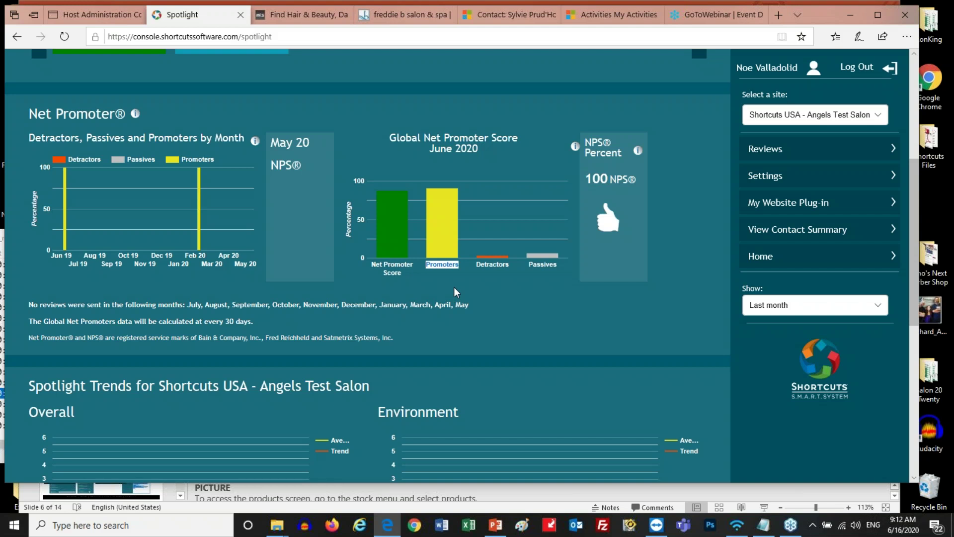
drag(509, 264, 479, 268)
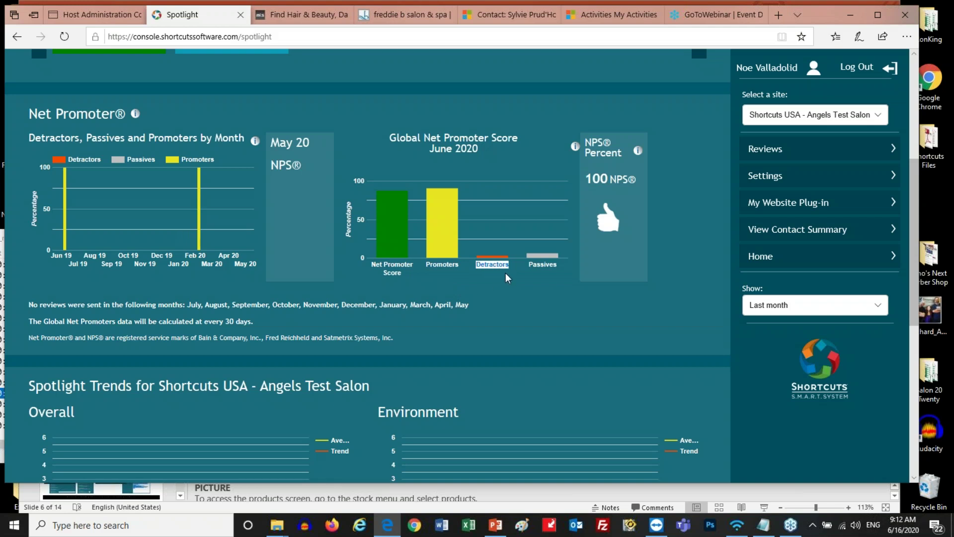
drag(558, 264, 529, 265)
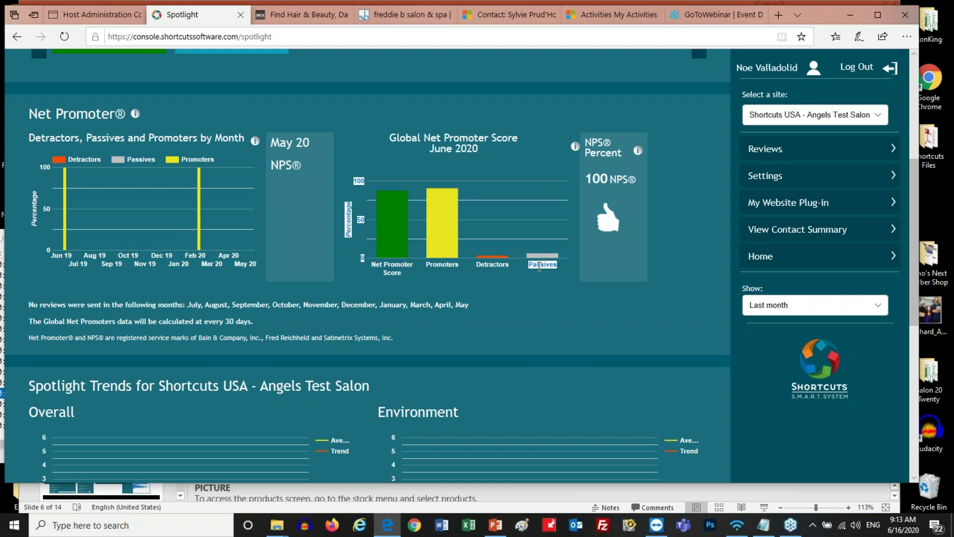
click(530, 271)
drag(513, 267, 477, 265)
click(490, 275)
drag(509, 265, 481, 269)
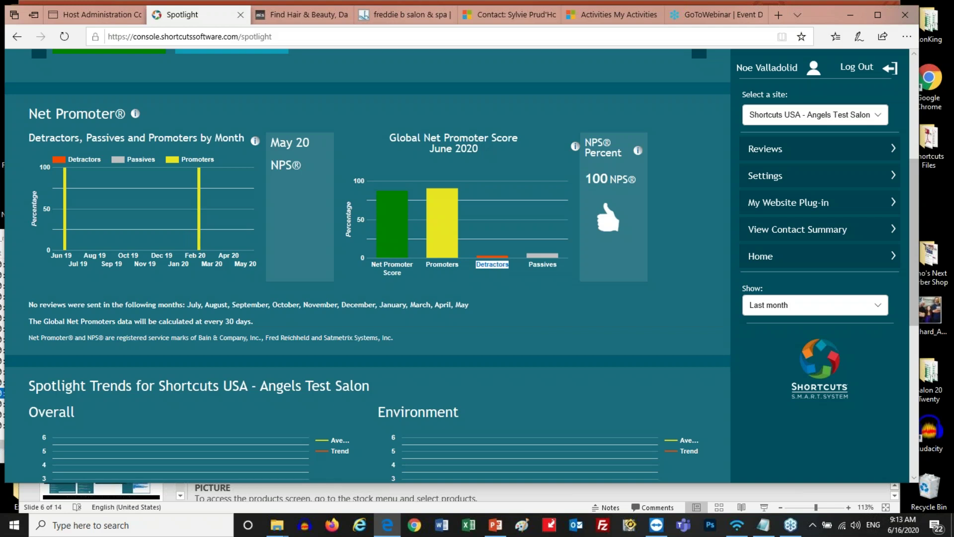
drag(565, 272, 498, 267)
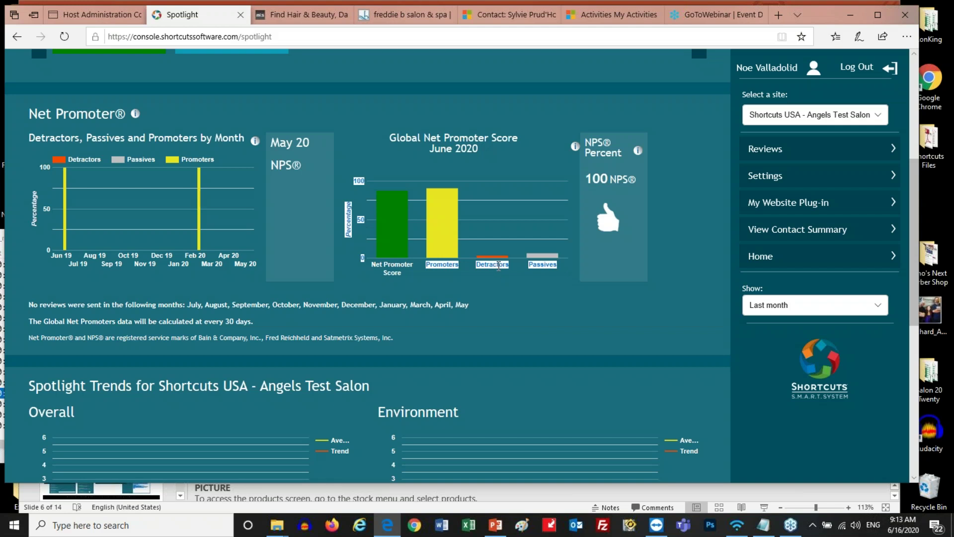
Highlight the Overall, Environment, Service Quality, Care, Referral and Value for Money trend charts
scroll(499, 267, down, 6)
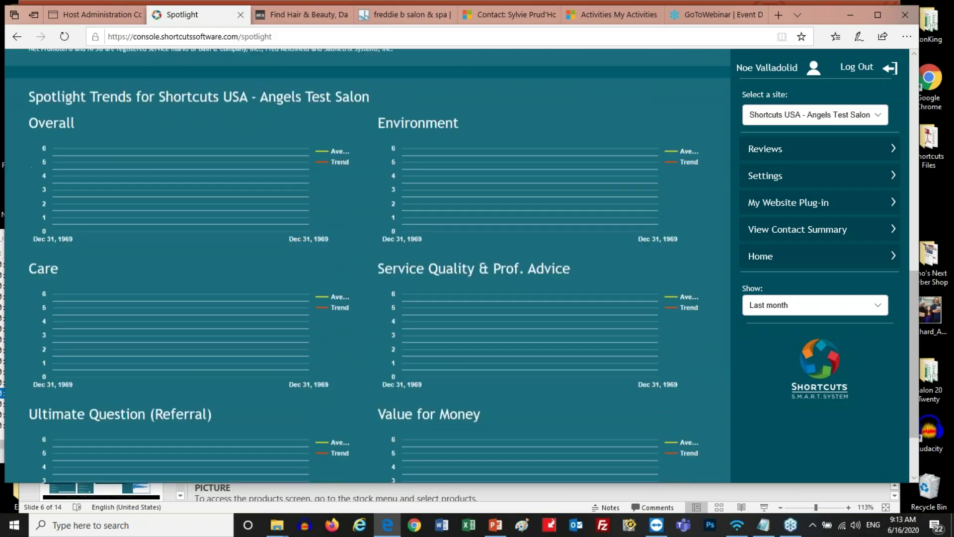
scroll(499, 267, down, 1)
scroll(498, 267, up, 2)
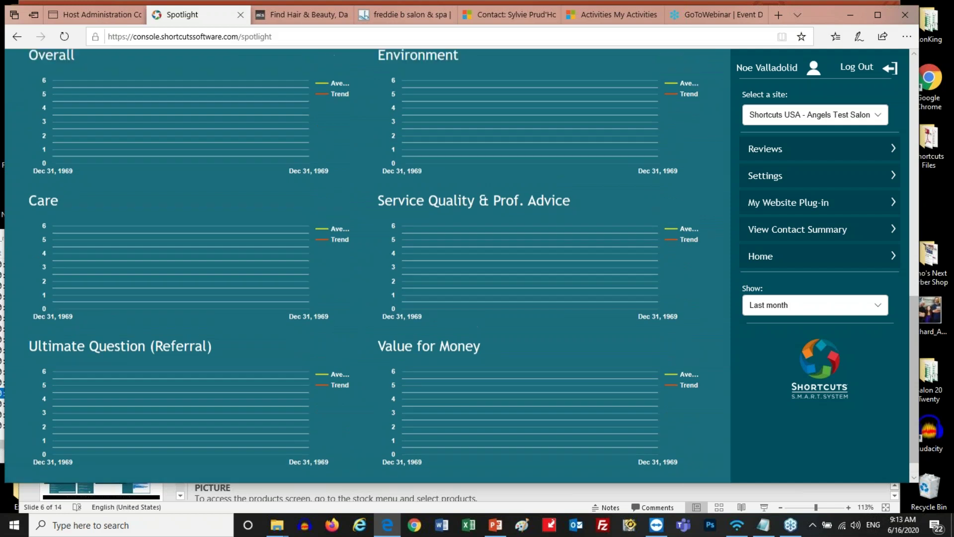
scroll(498, 266, down, 2)
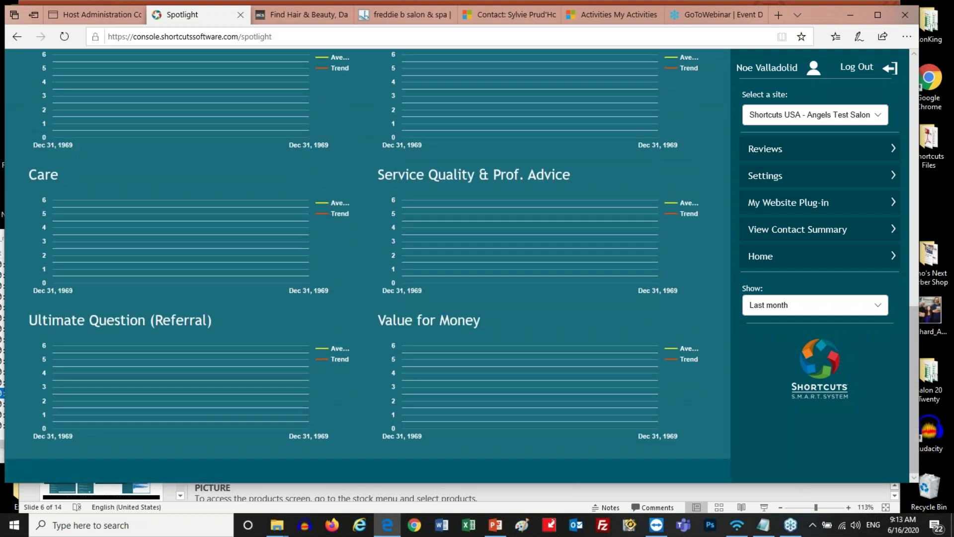
scroll(368, 266, up, 1)
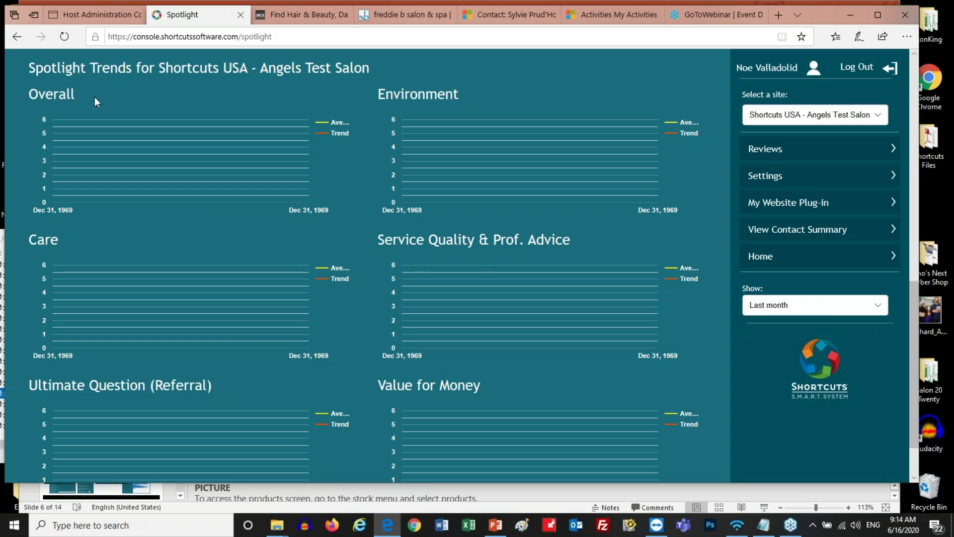
drag(74, 96, 33, 97)
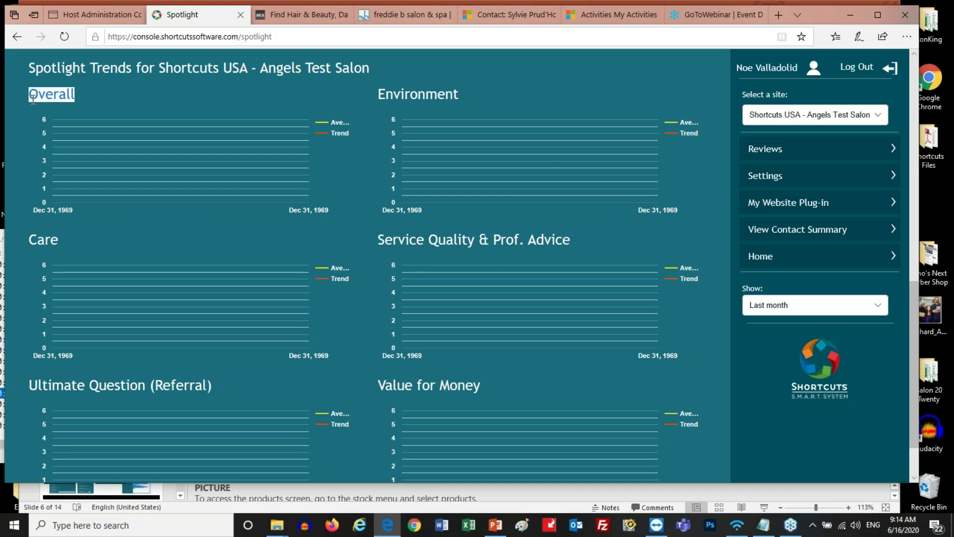
drag(465, 96, 394, 98)
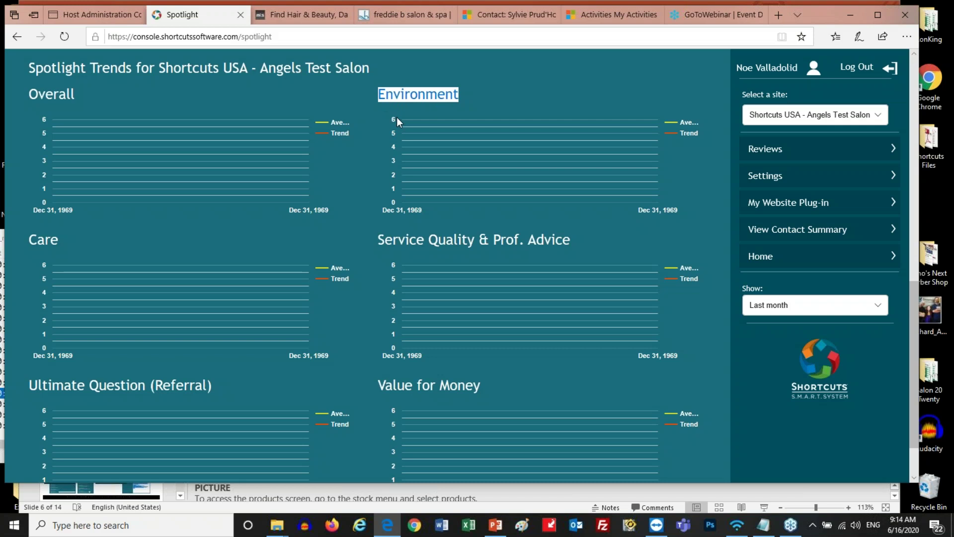
drag(572, 241, 377, 241)
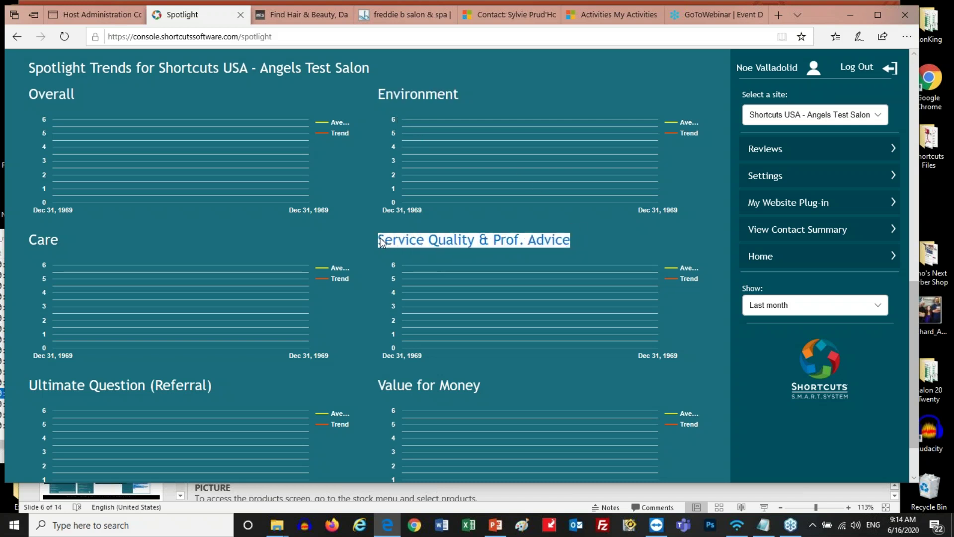
drag(58, 243, 27, 242)
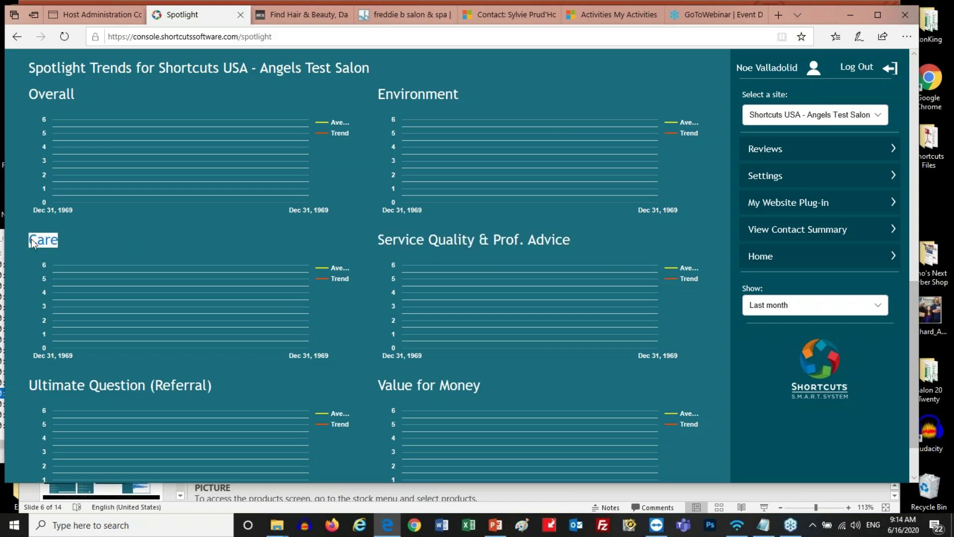
drag(225, 395, 28, 386)
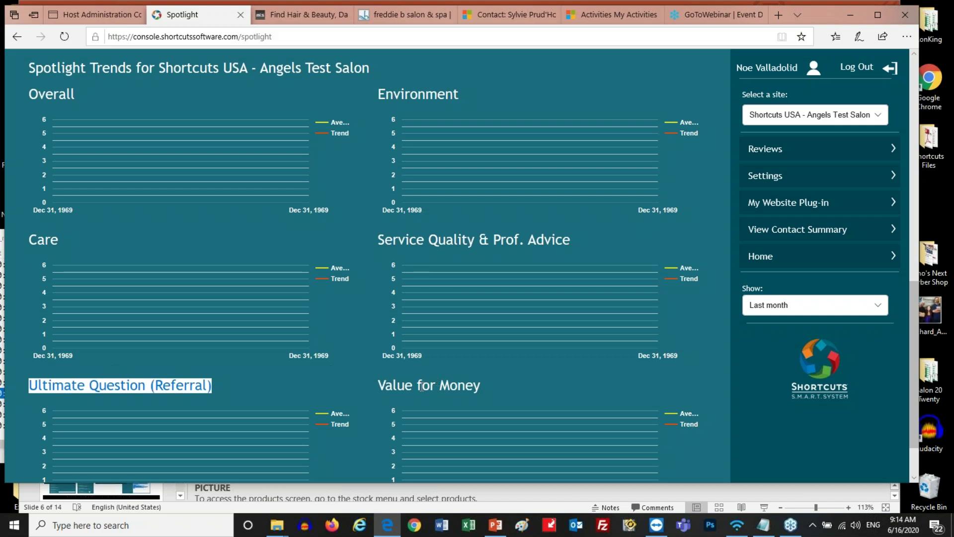
drag(380, 385, 464, 385)
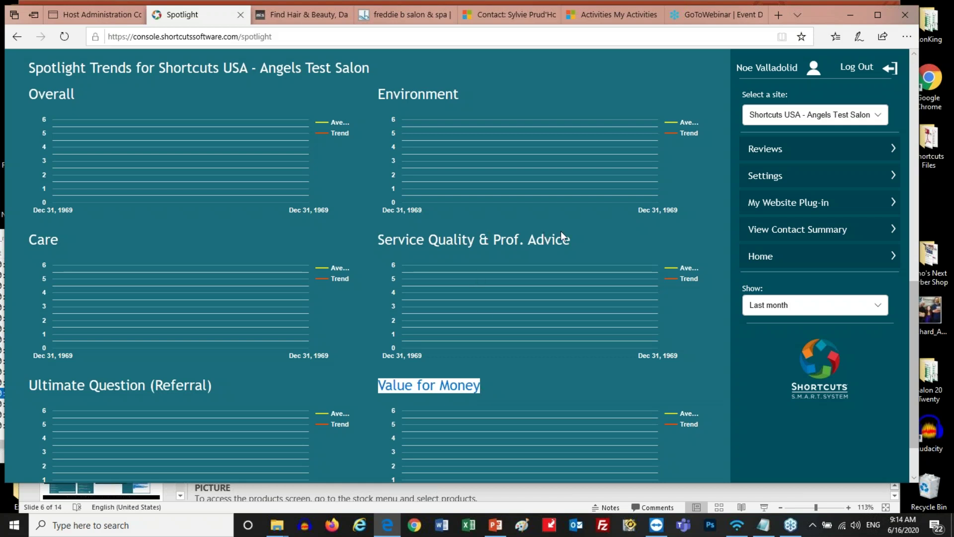
Revisit the Service Quality & Prof. Advice, Care, Overall and Environment chart headings
drag(571, 240, 381, 243)
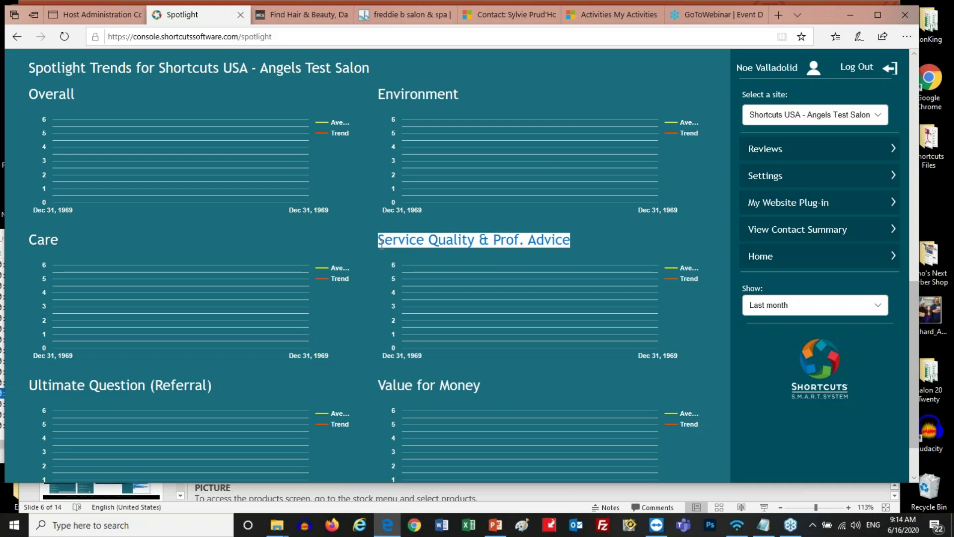
drag(58, 242, 28, 244)
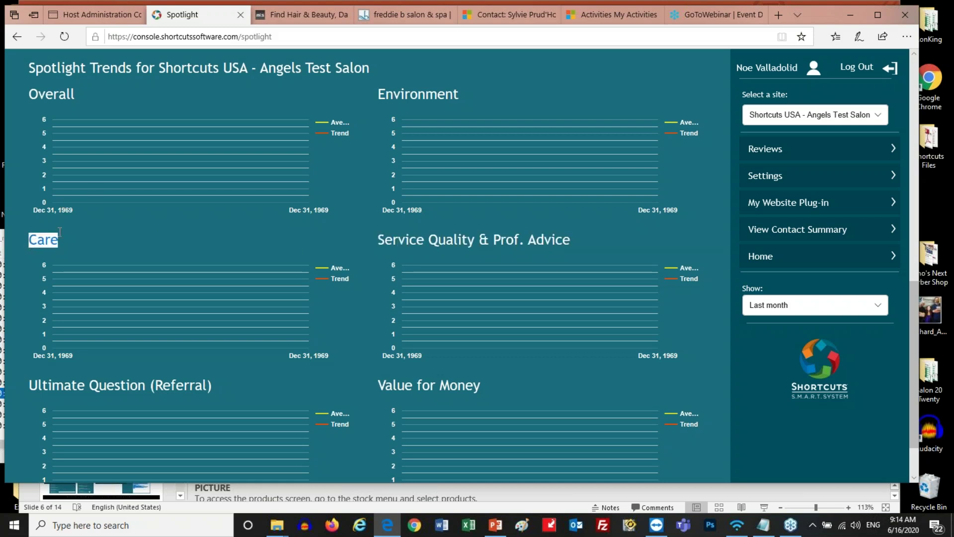
drag(76, 94, 64, 94)
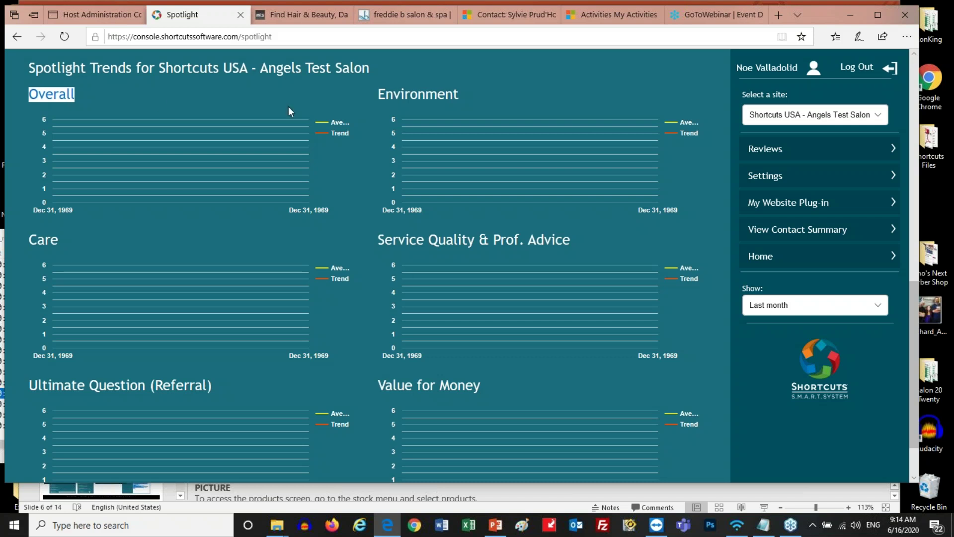
drag(381, 92, 461, 93)
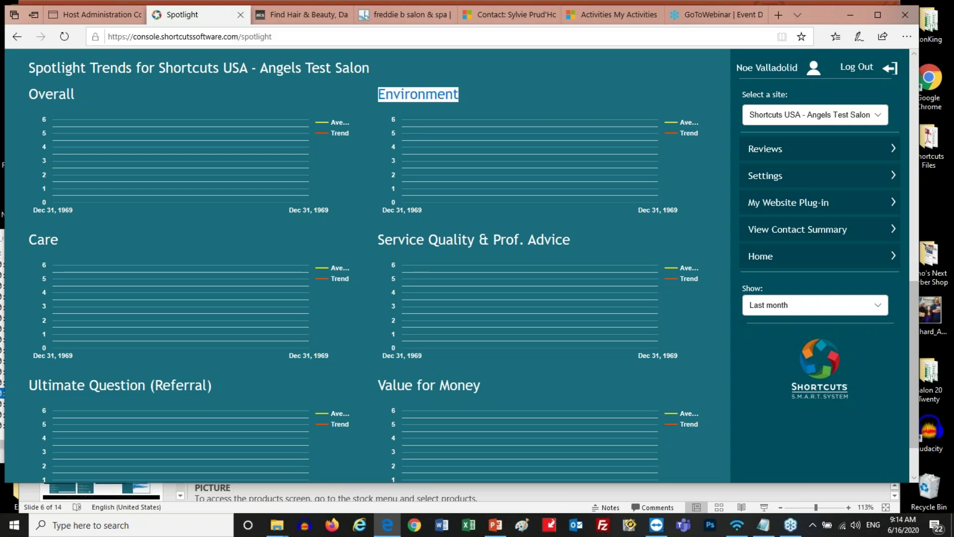
drag(58, 239, 24, 239)
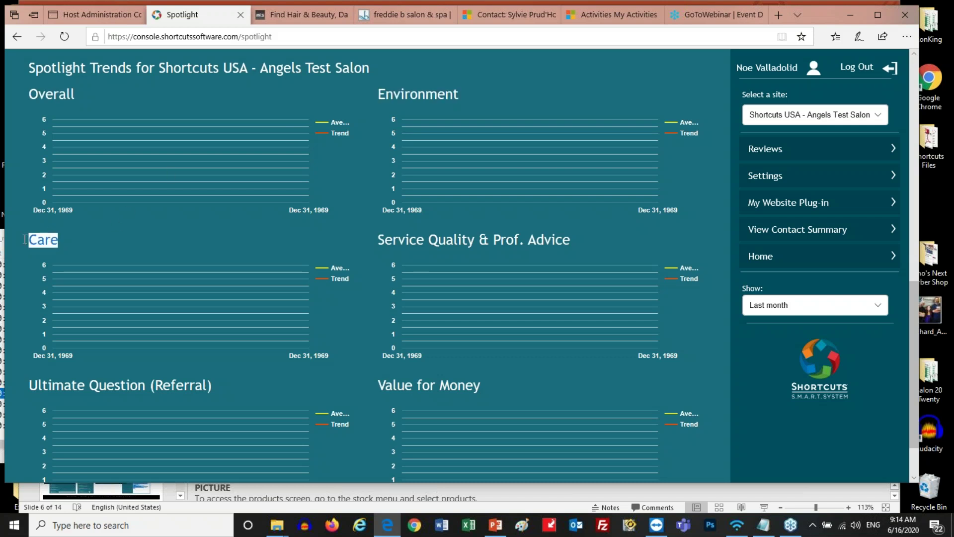
drag(380, 238, 549, 242)
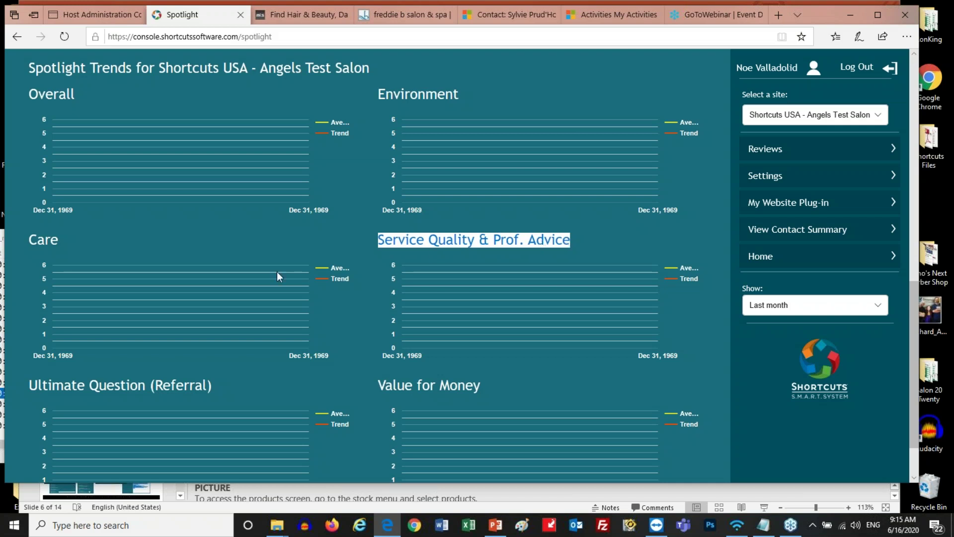
scroll(118, 386, down, 2)
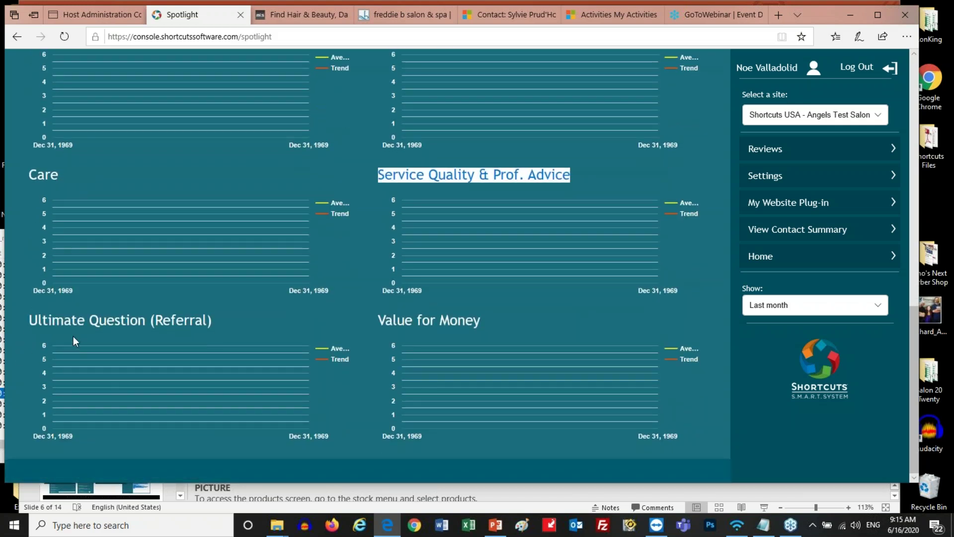
drag(29, 321, 142, 321)
drag(203, 313, 213, 314)
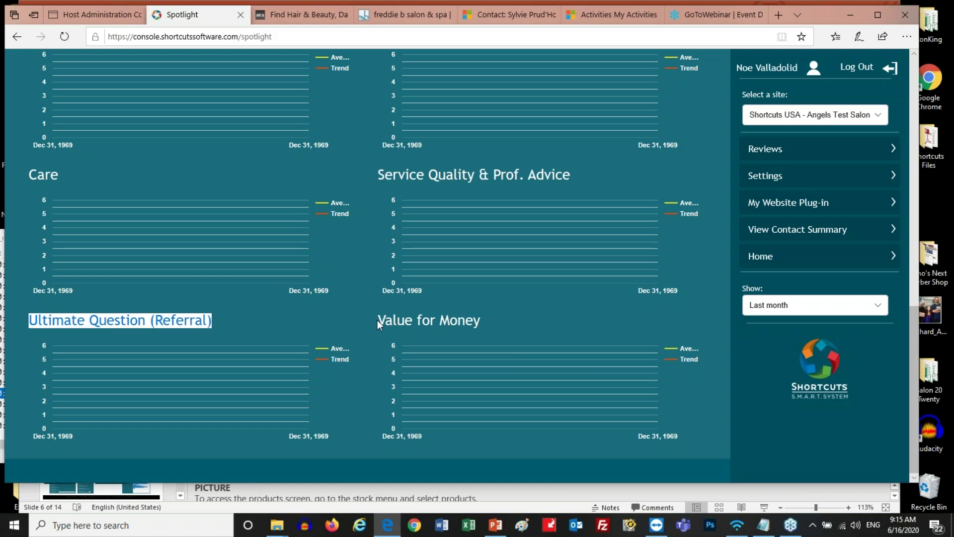
drag(377, 321, 437, 322)
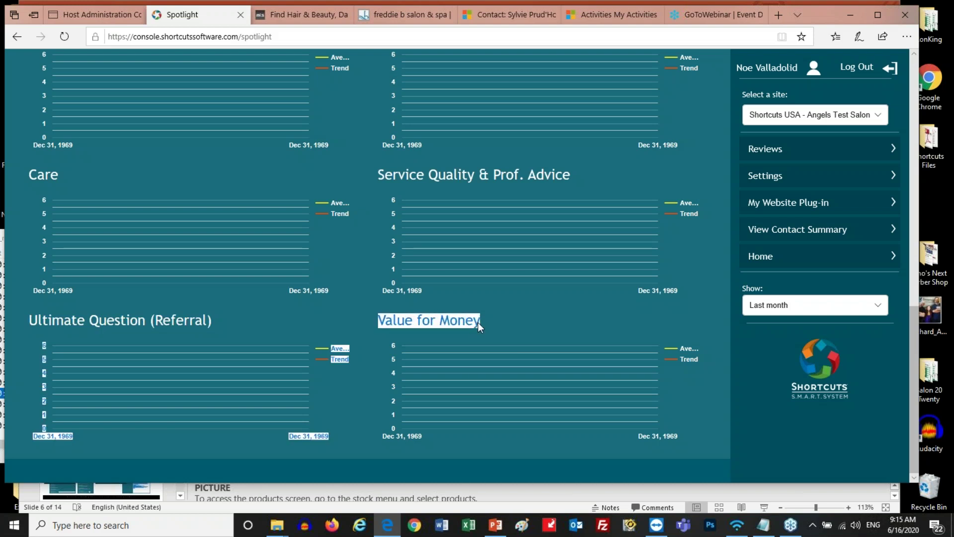
scroll(465, 325, up, 2)
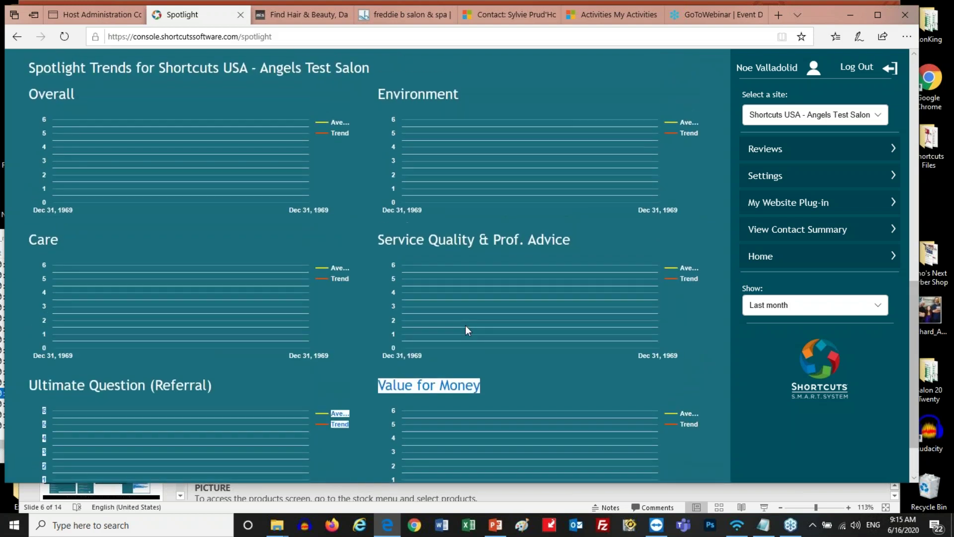
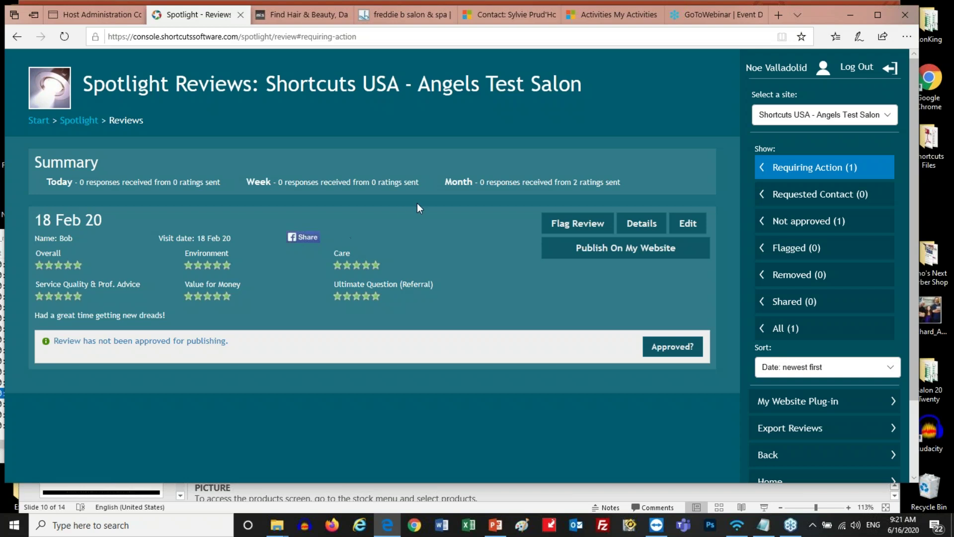
Inspect the 18 Feb review's details and comment fields, then return to the Spotlight overview
click(641, 223)
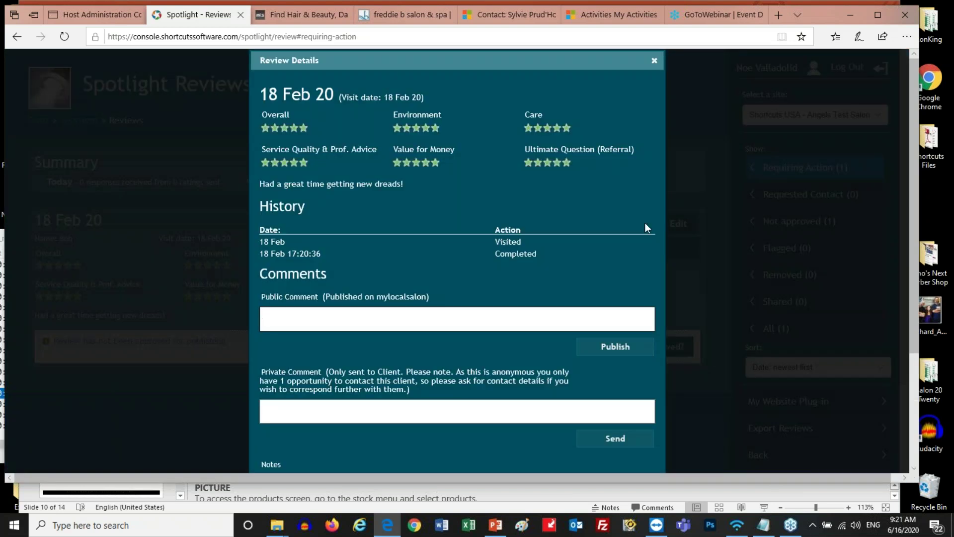
scroll(645, 223, down, 1)
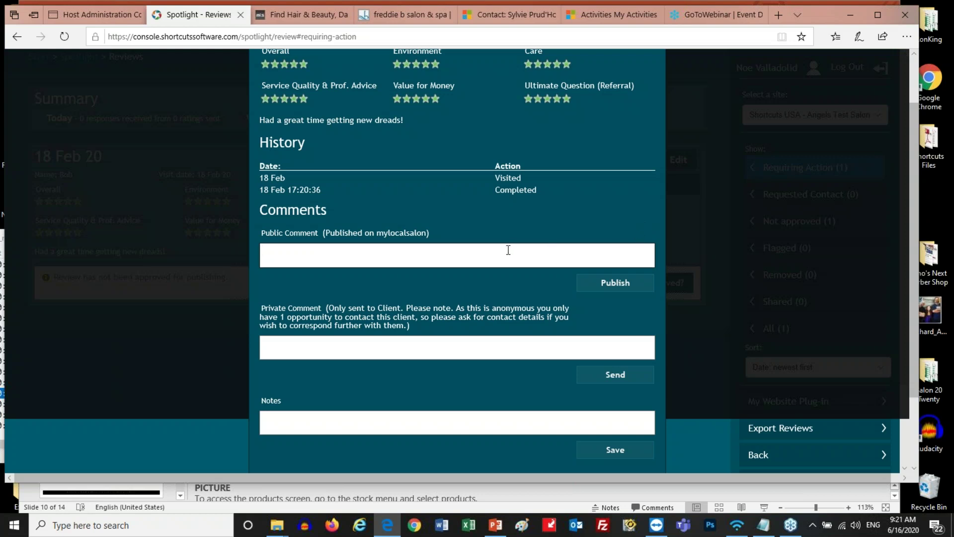
click(506, 351)
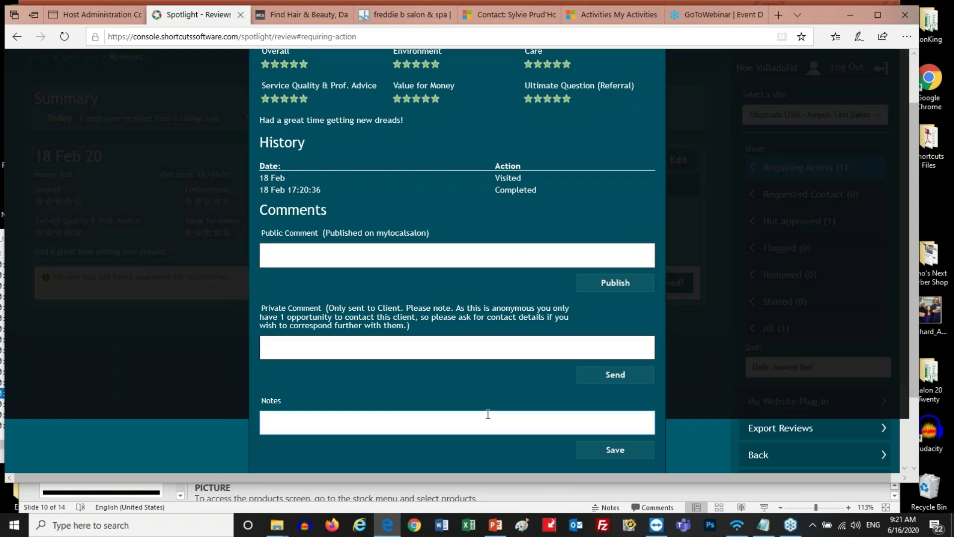
click(483, 419)
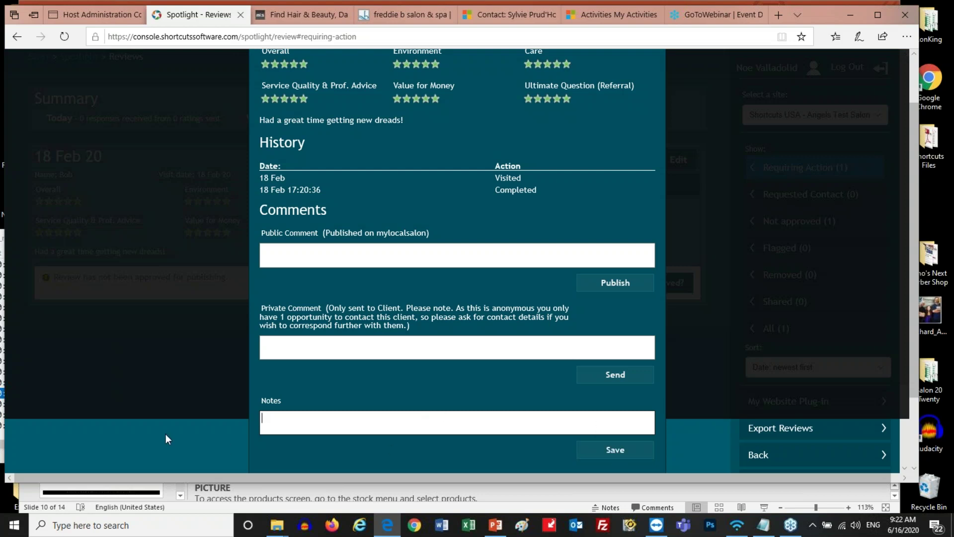
scroll(447, 432, down, 2)
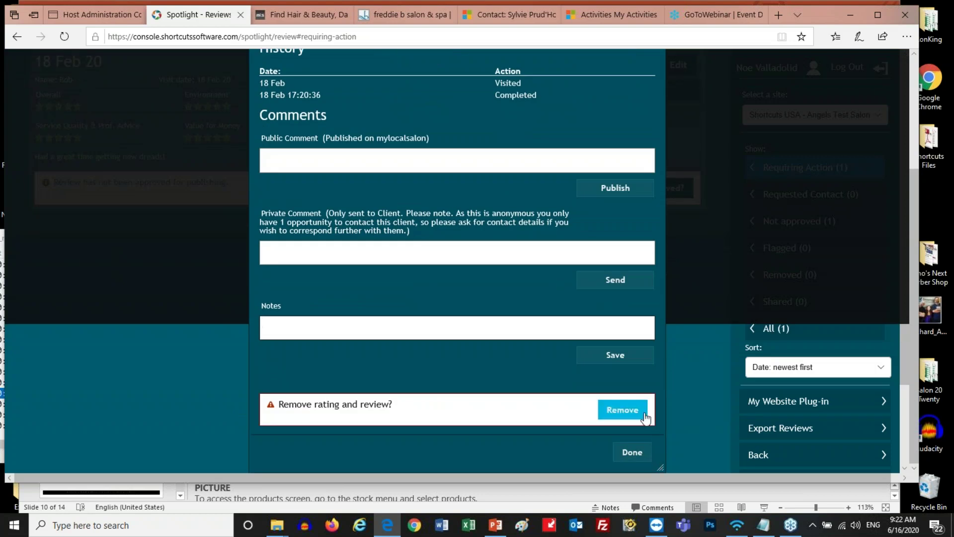
click(631, 453)
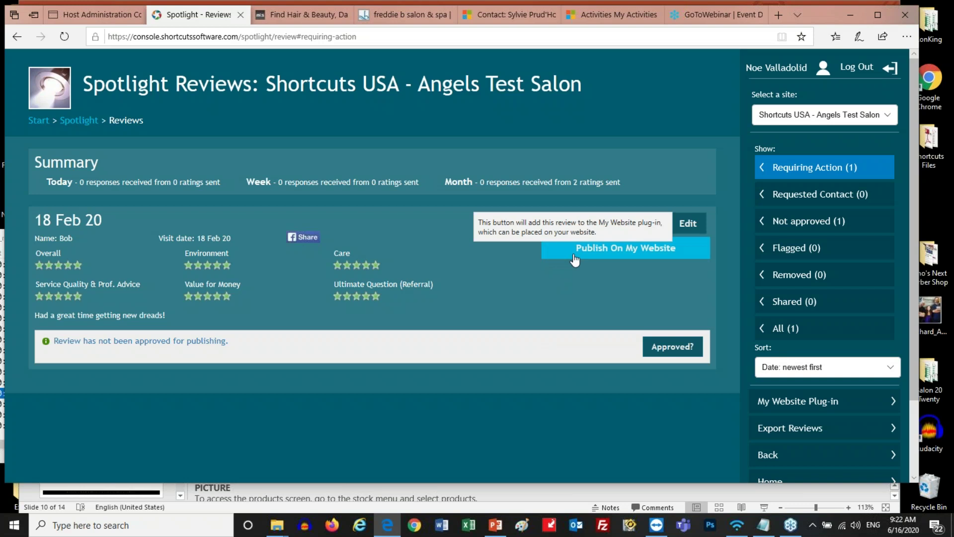
click(79, 121)
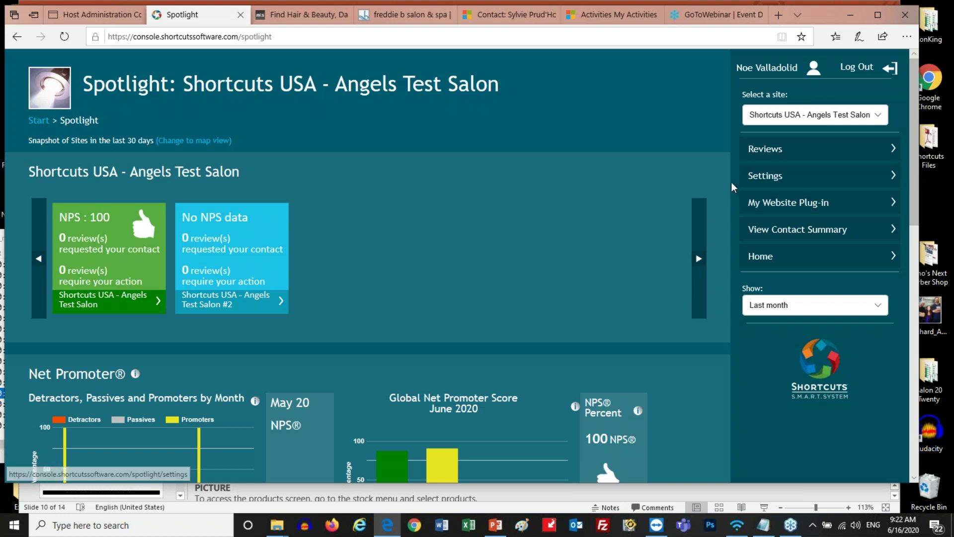
In Spotlight Settings, keep contact frequency at Every visit and set the contact method to Email only
click(750, 180)
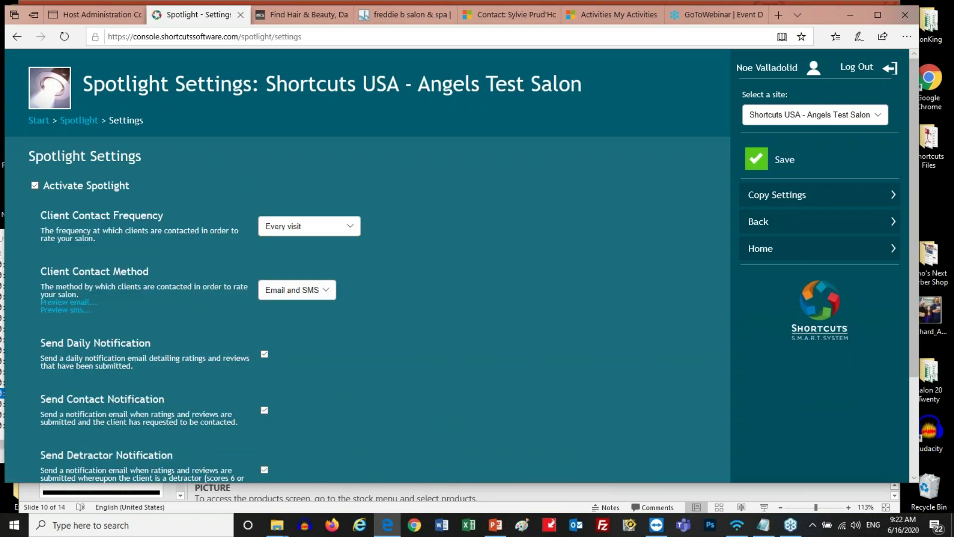
click(350, 226)
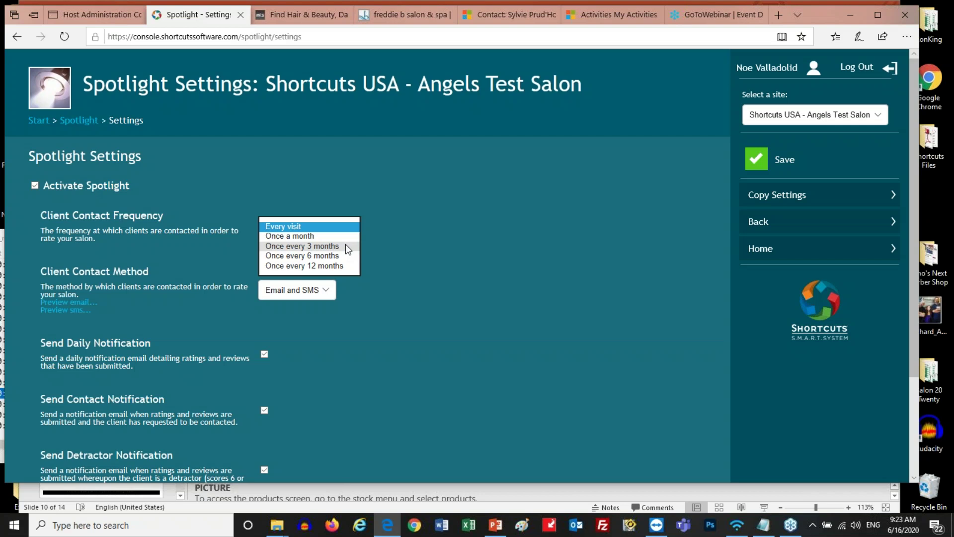
click(471, 241)
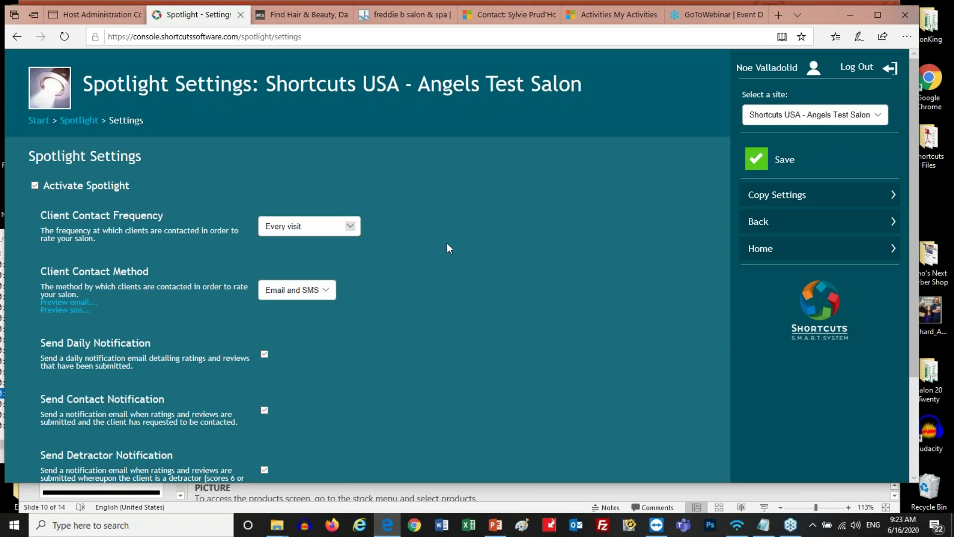
click(326, 292)
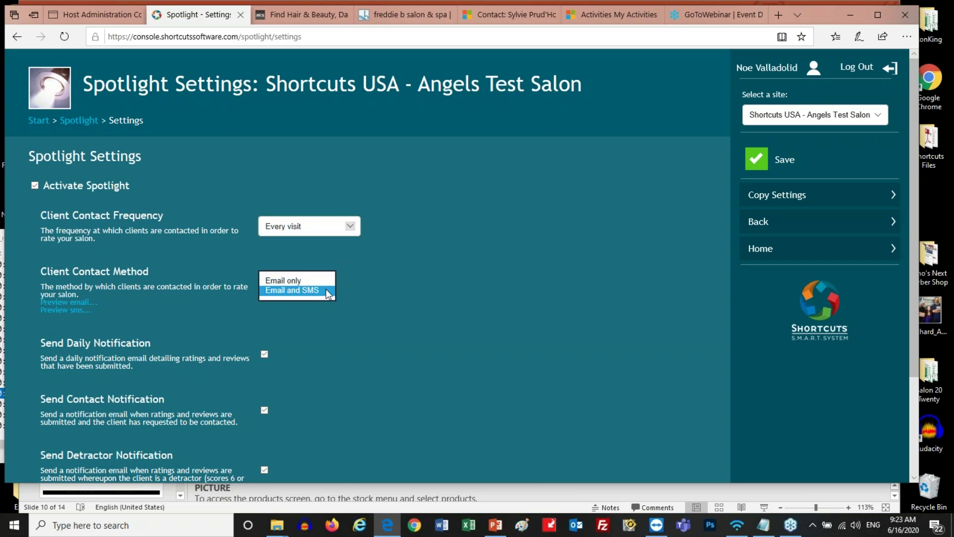
click(320, 281)
click(325, 290)
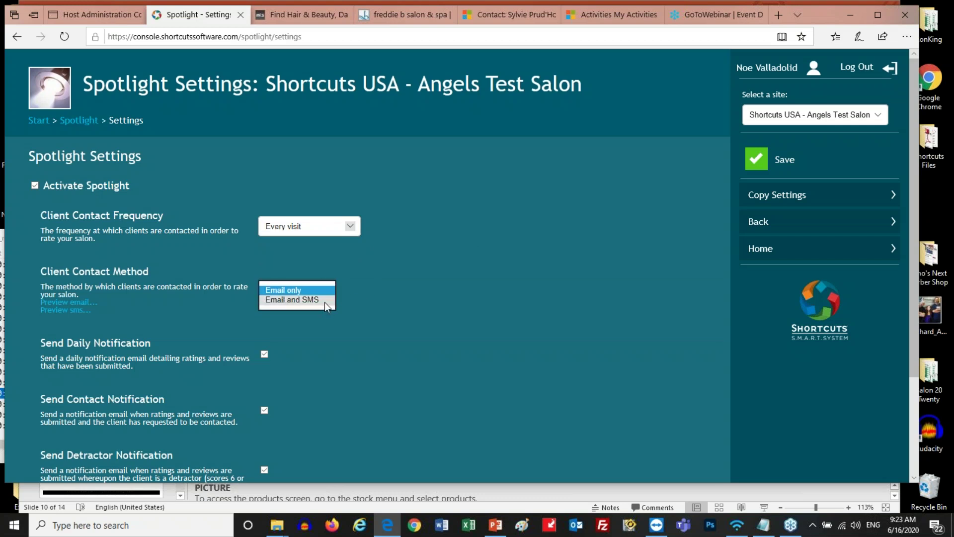
click(314, 292)
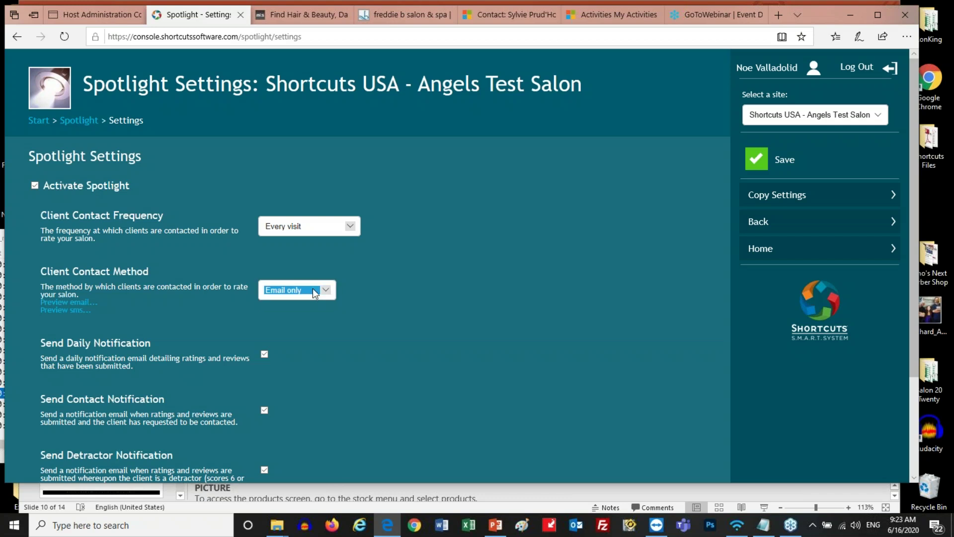
Untick Send Daily Notification, leaving Send Contact and Send Detractor Notification enabled
scroll(430, 303, down, 3)
drag(41, 213, 187, 355)
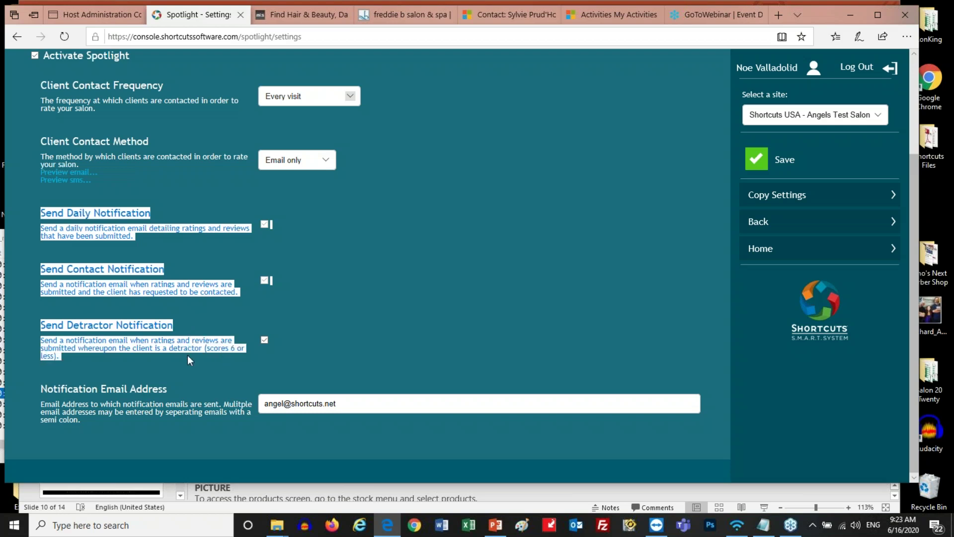
click(187, 256)
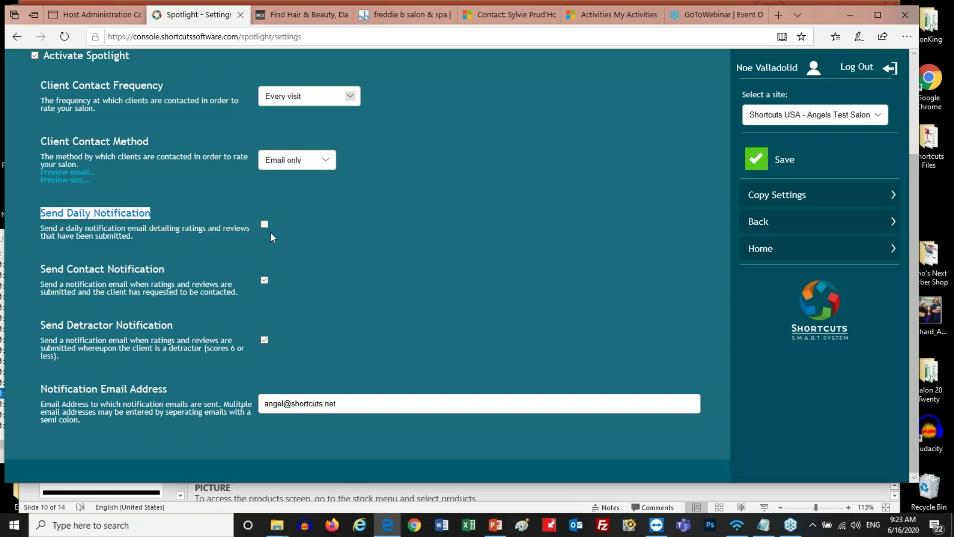
drag(164, 268, 43, 270)
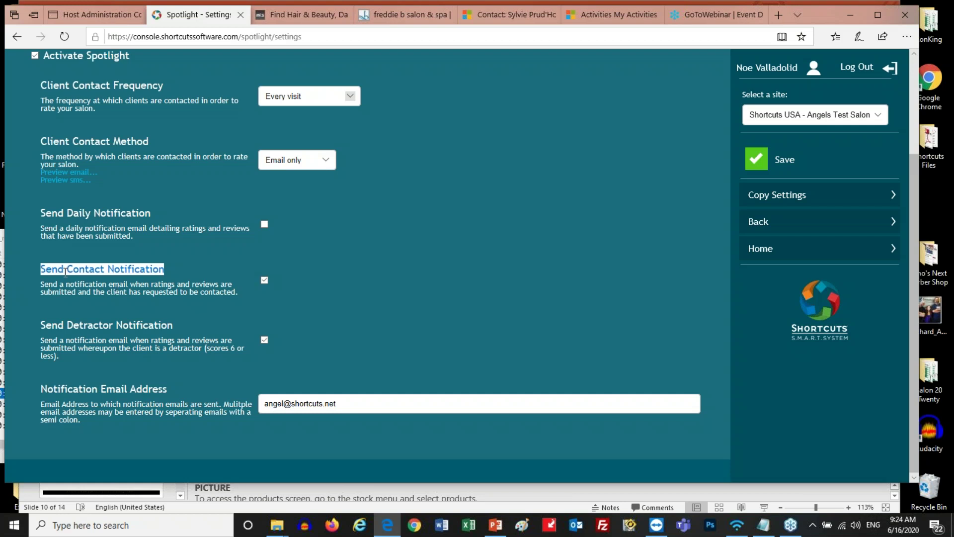
click(97, 268)
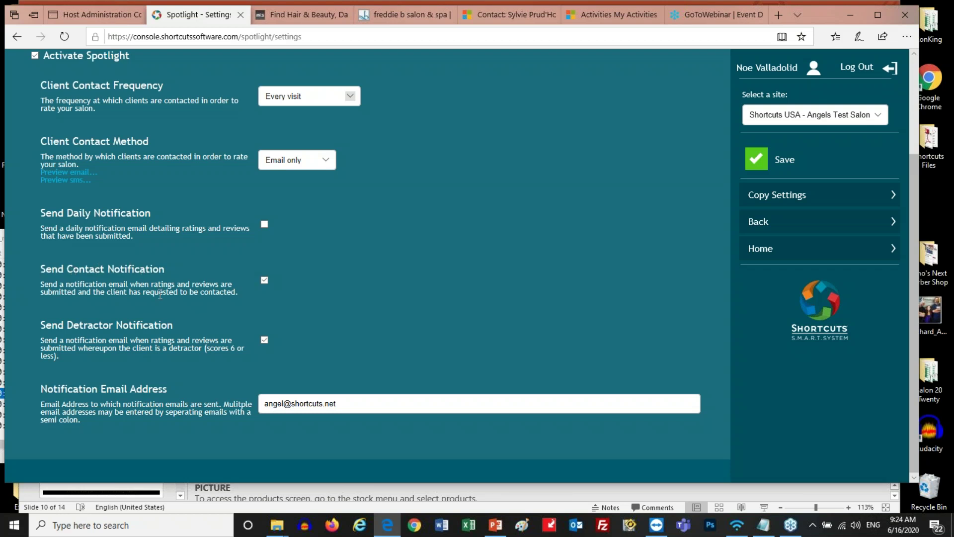
drag(172, 325, 41, 324)
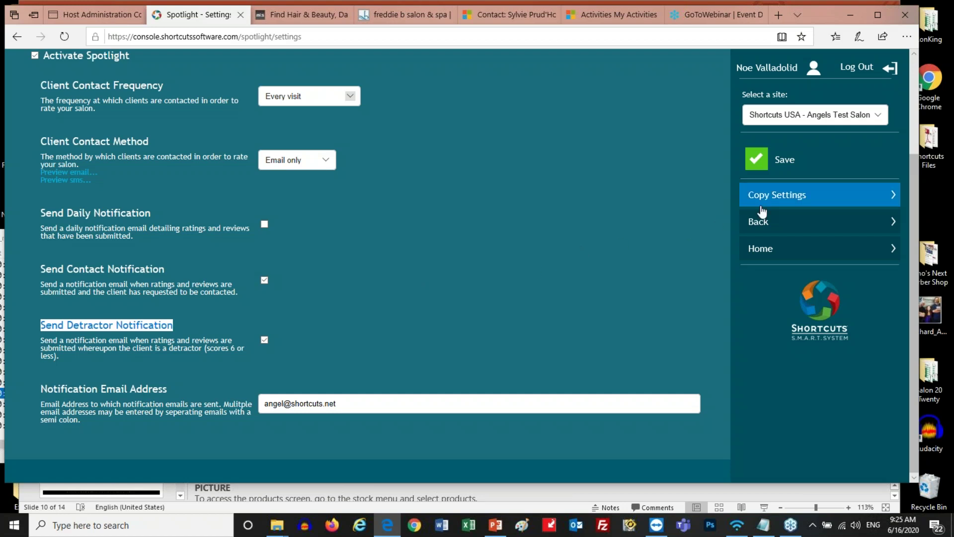
Append a semicolon and a second recipient e-mail address after the existing notification address
drag(393, 400, 231, 398)
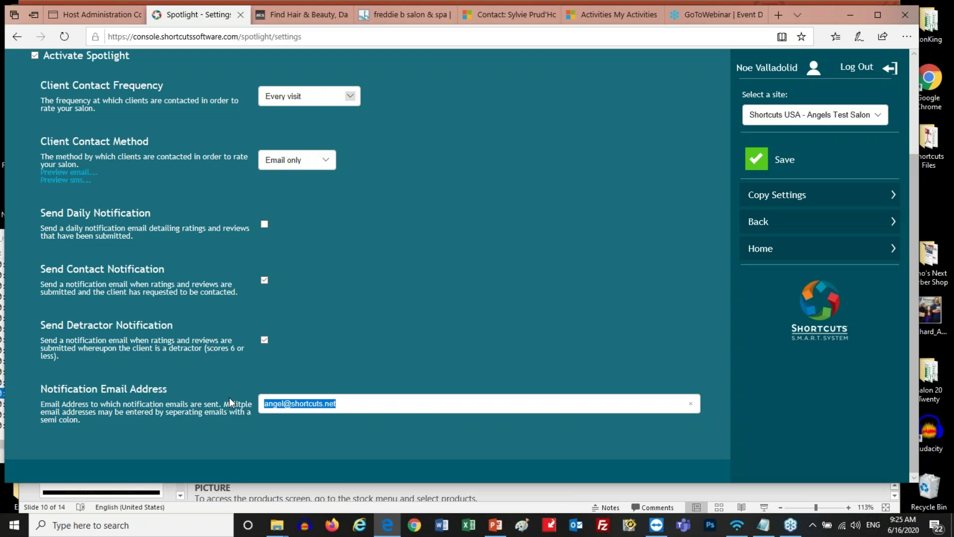
click(394, 403)
drag(393, 403, 233, 408)
click(355, 402)
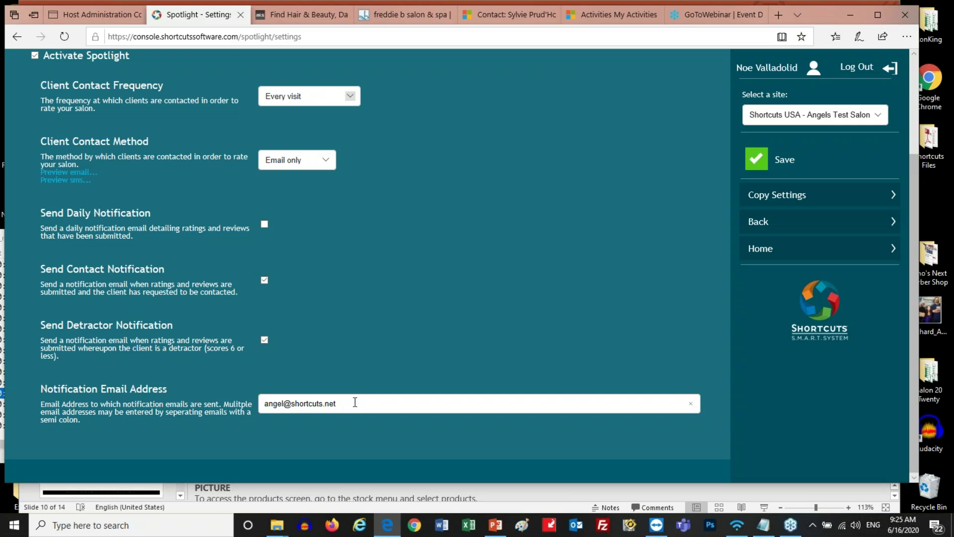
drag(355, 401, 259, 405)
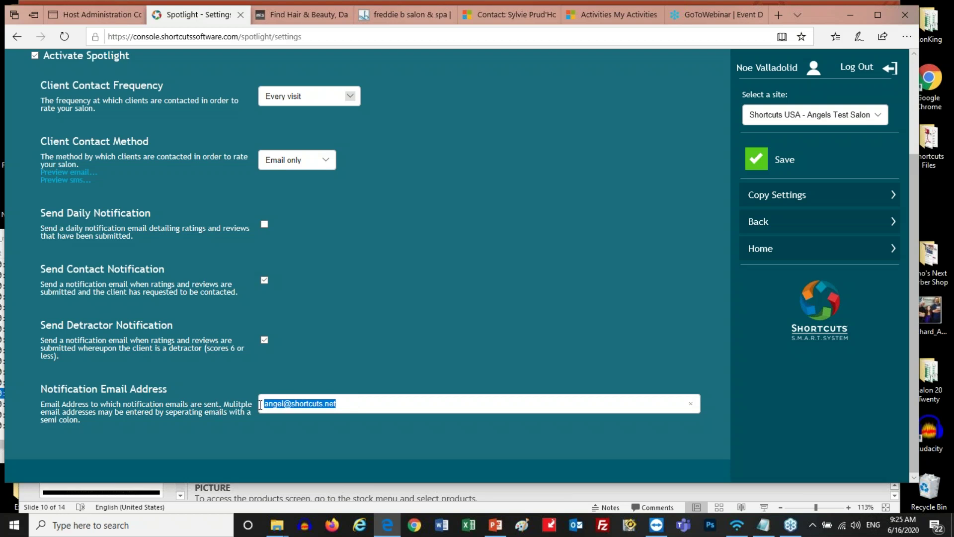
click(343, 403)
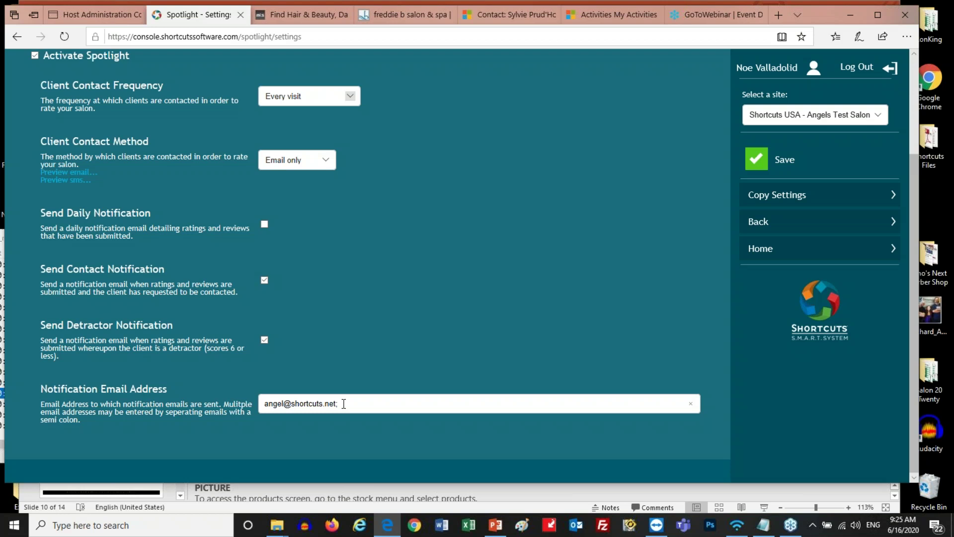
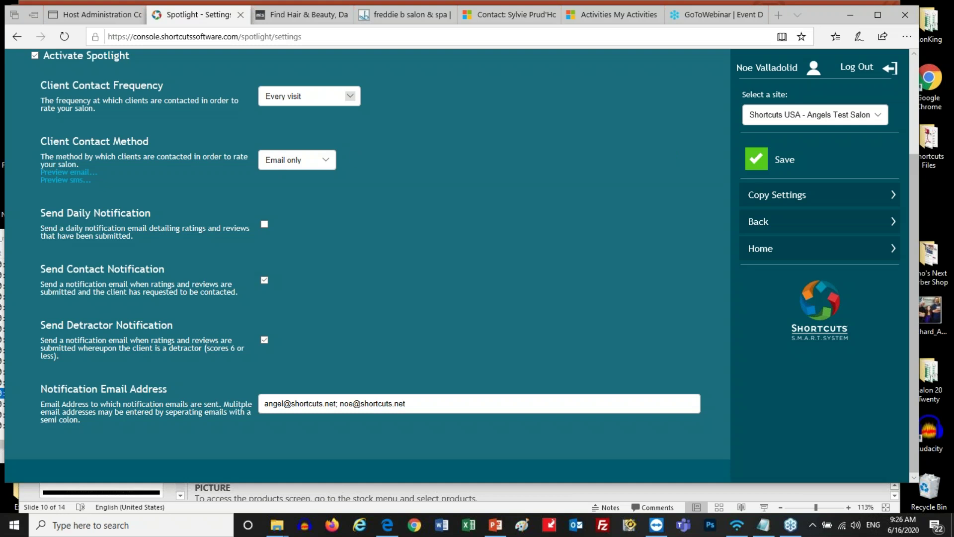
scroll(177, 223, up, 3)
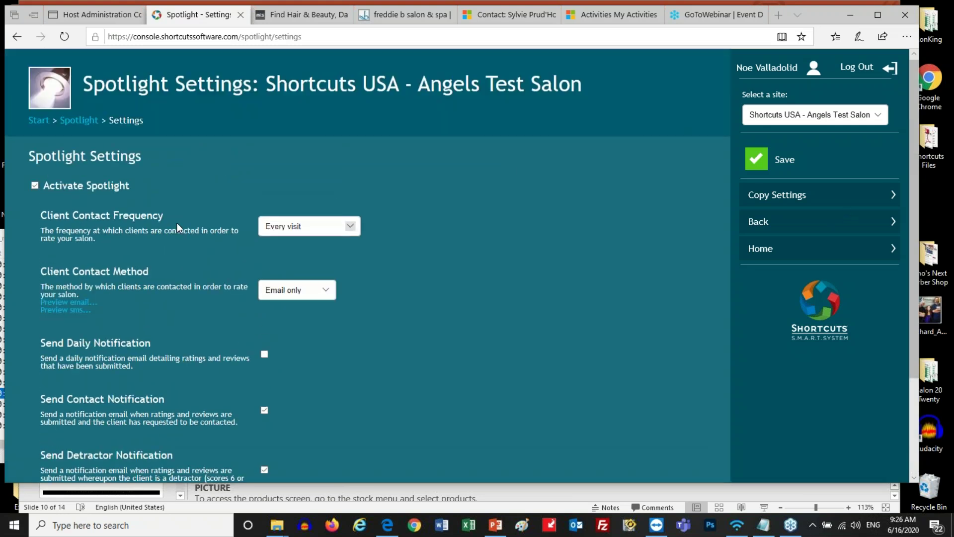
Open Company Settings for Angels Test Salon from the Start dashboard
click(32, 124)
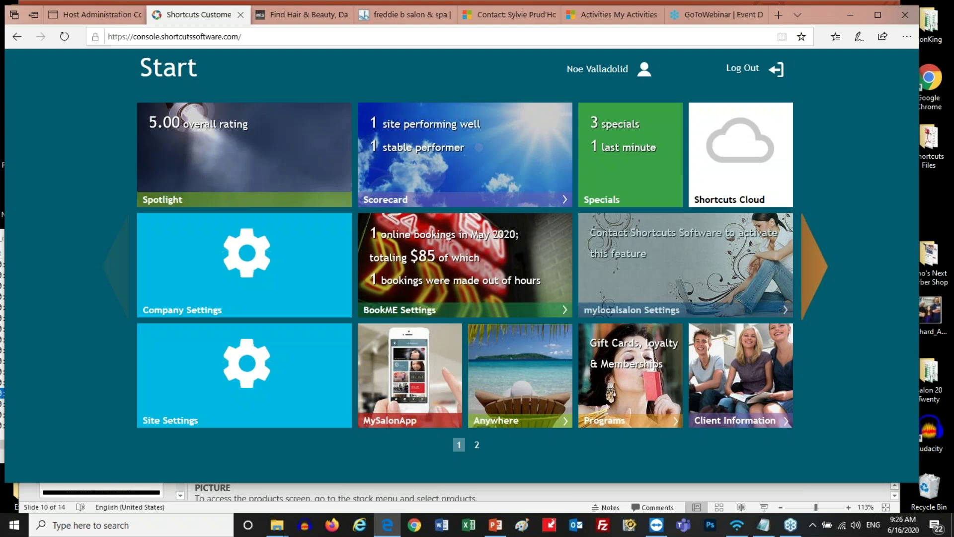
click(207, 270)
scroll(153, 249, down, 5)
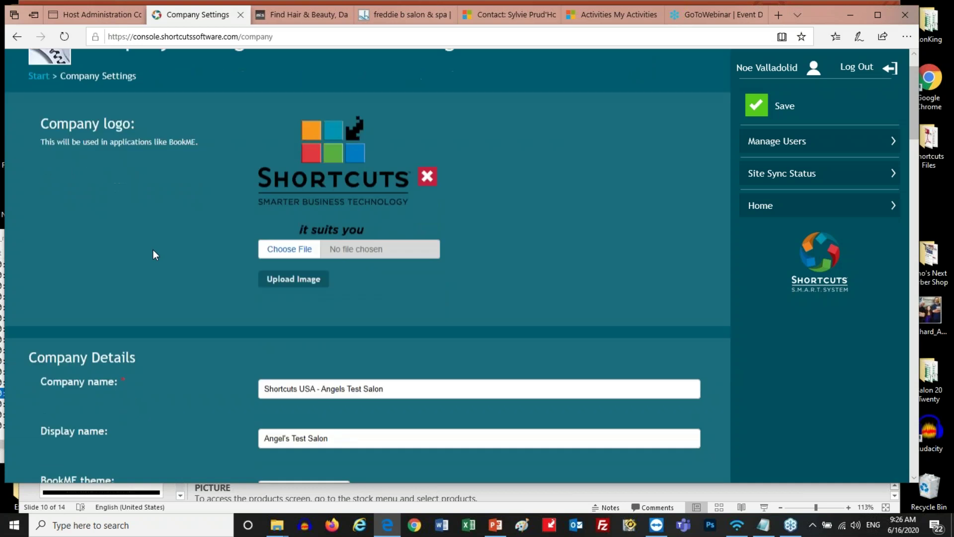
scroll(153, 249, down, 5)
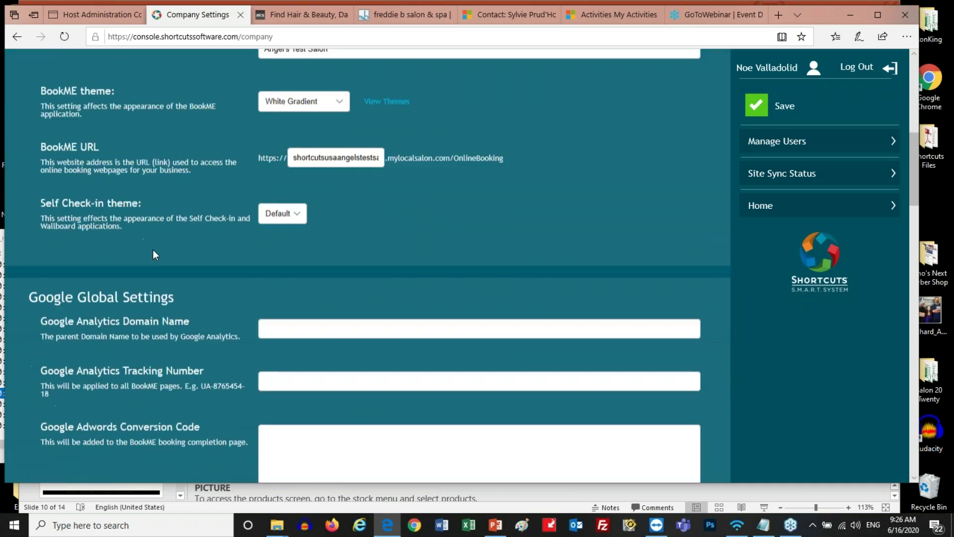
scroll(153, 249, down, 8)
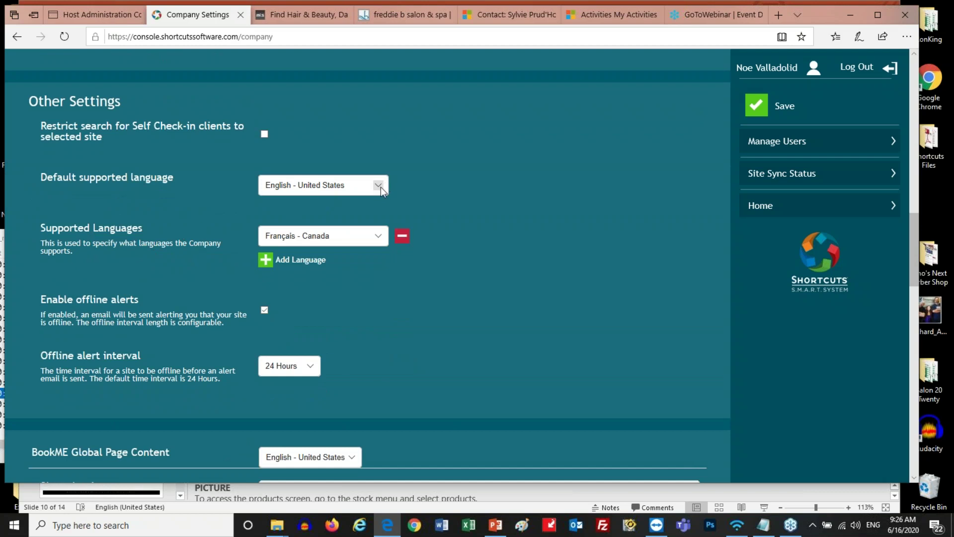
Keep English - United States as default and Français - Canada as the supported language
click(379, 186)
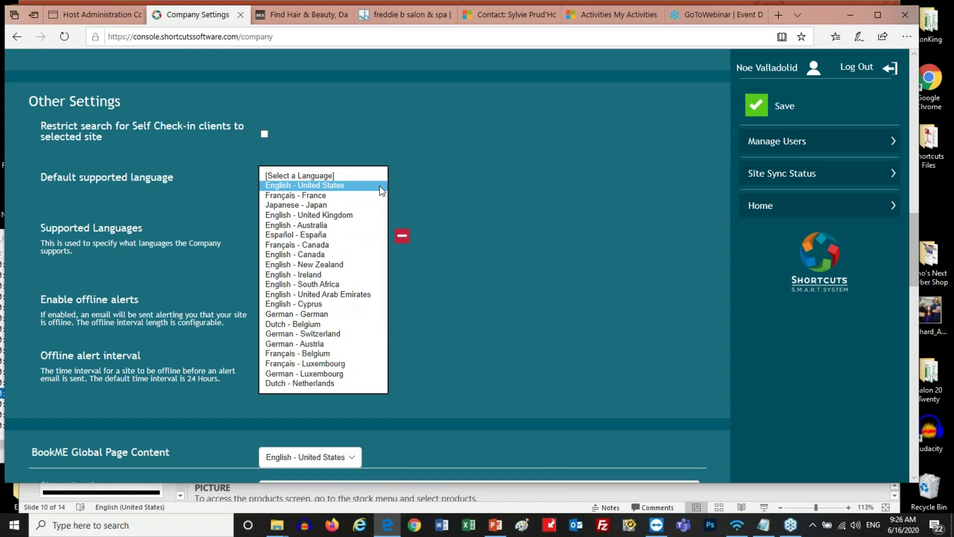
click(380, 187)
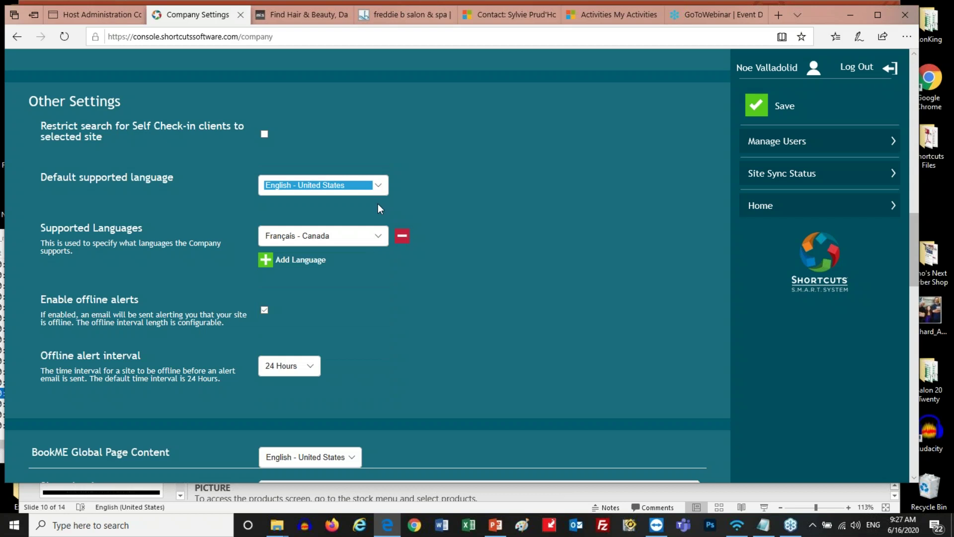
click(378, 237)
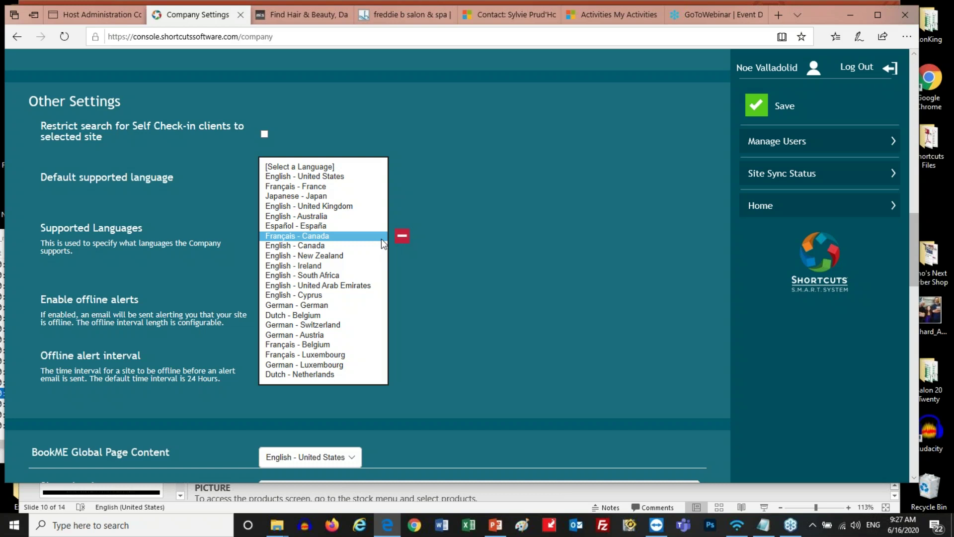
click(381, 236)
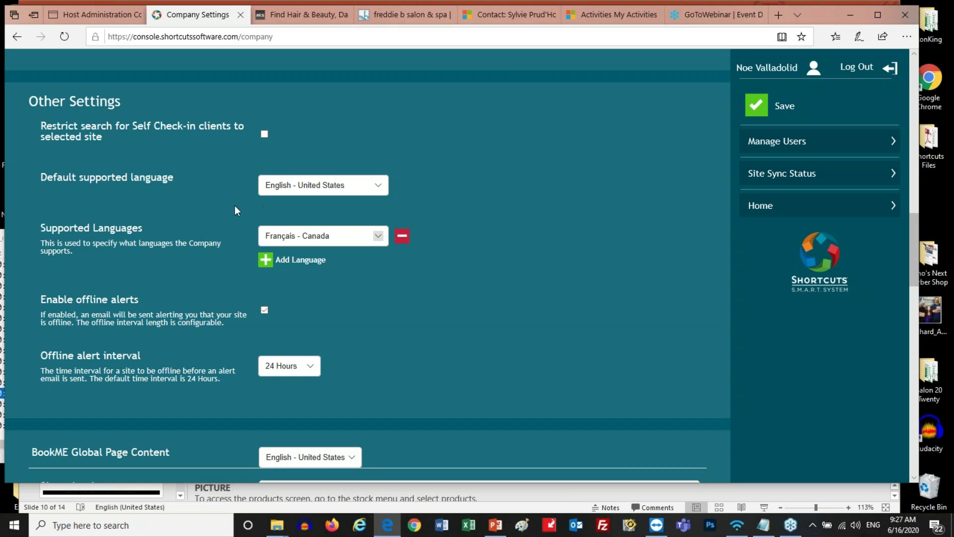
scroll(47, 93, up, 20)
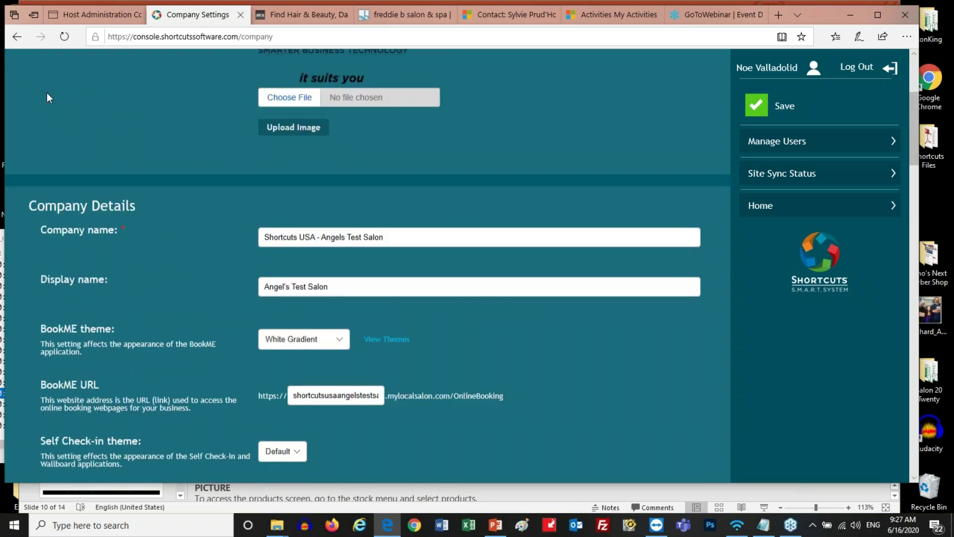
Open Spotlight Reviews for Angels Test Salon via the Start dashboard and Spotlight tile
click(37, 120)
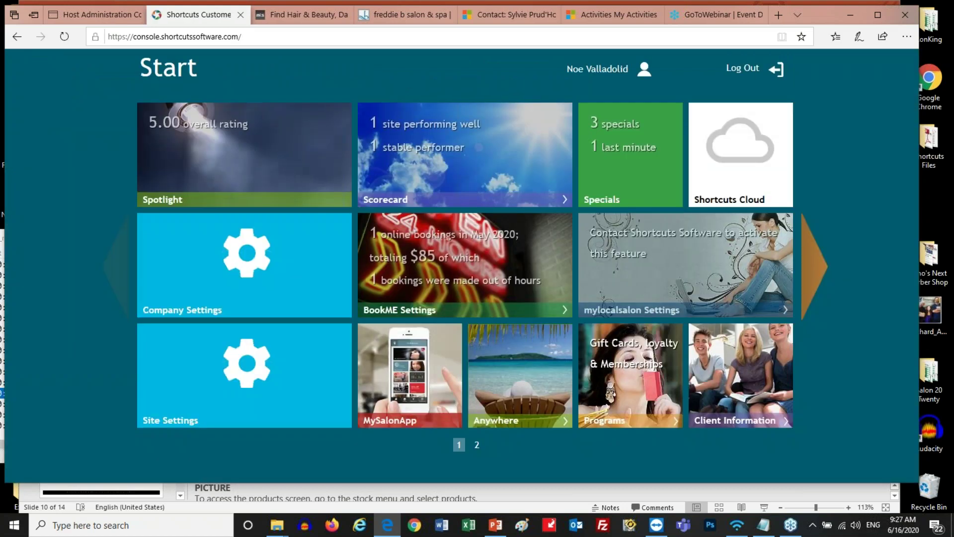
click(203, 155)
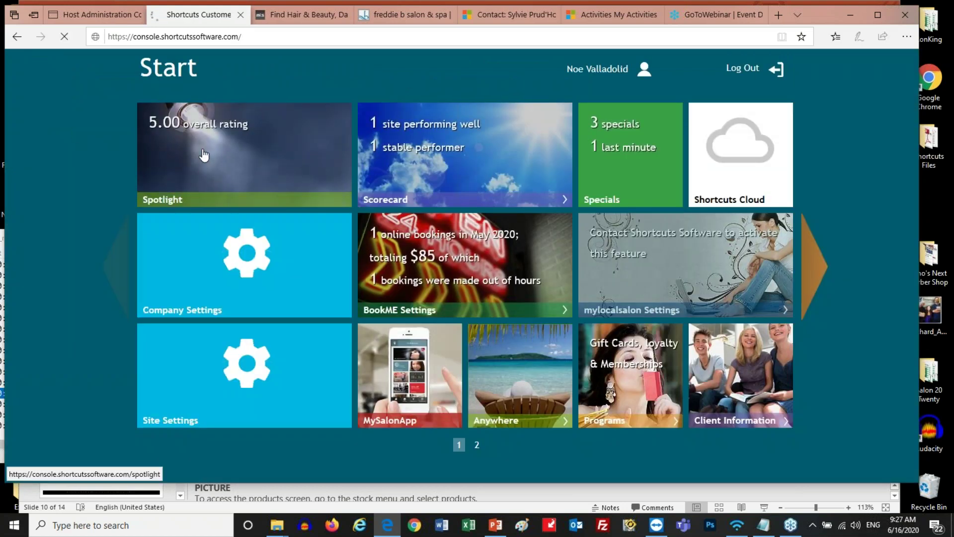
click(419, 138)
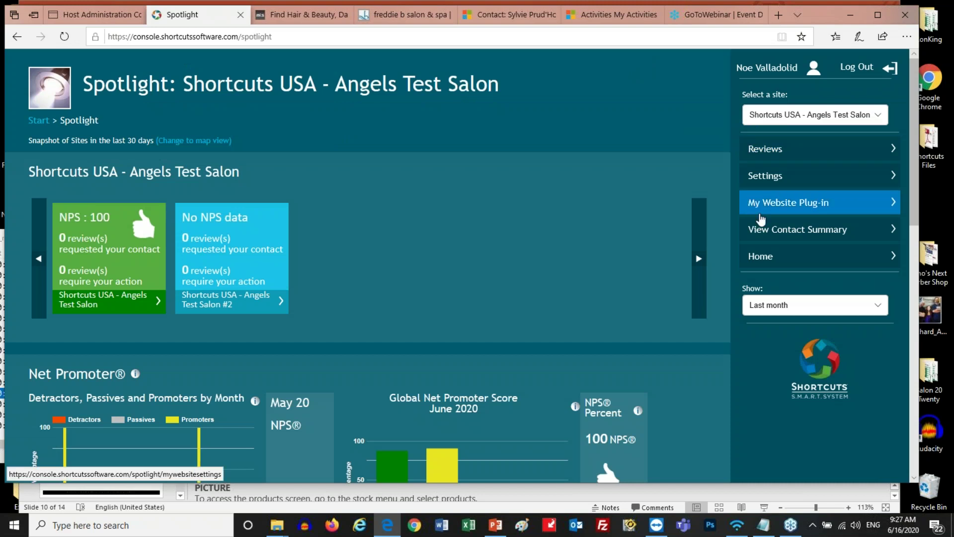
click(752, 151)
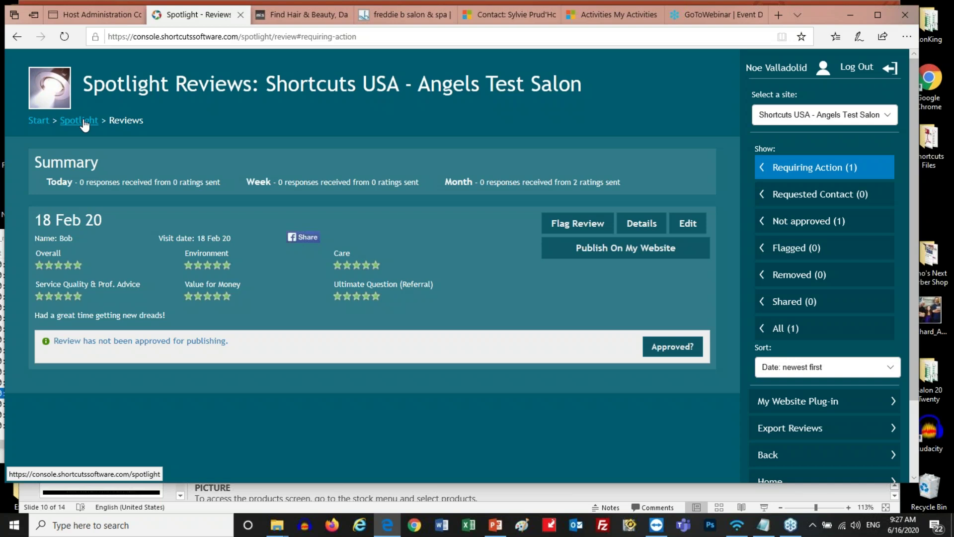
Return to the Spotlight overview via the Start dashboard's Spotlight tile
click(37, 122)
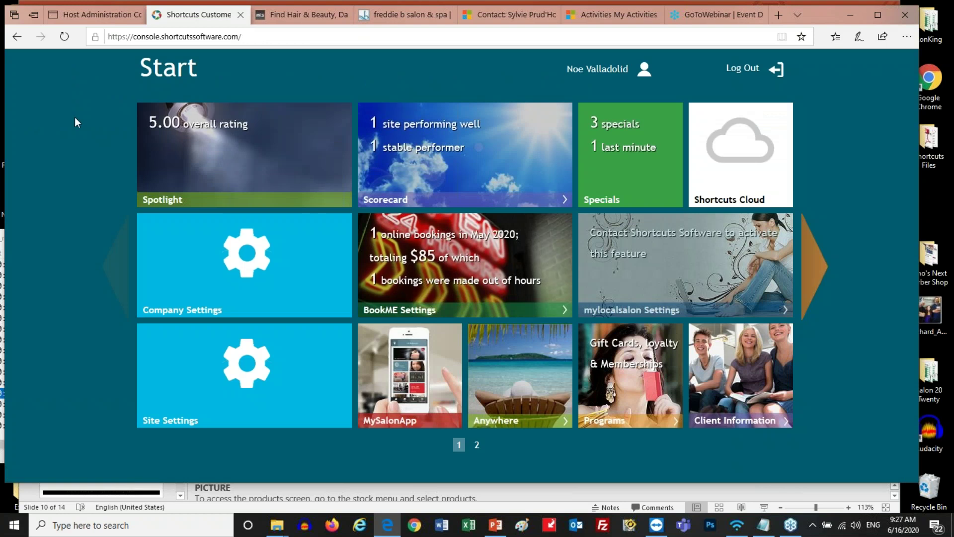
click(166, 134)
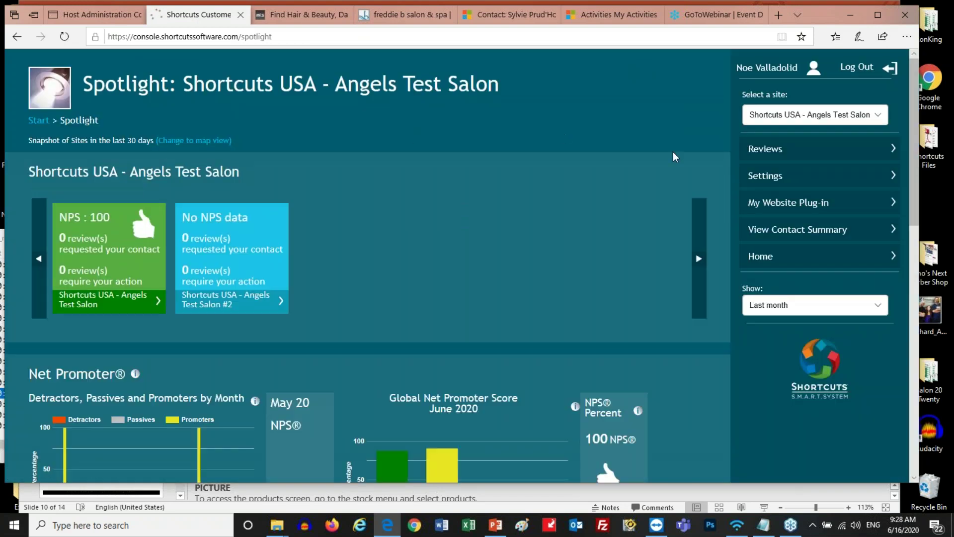
Save Spotlight settings with Email only contact and Once every 3 months frequency
click(752, 178)
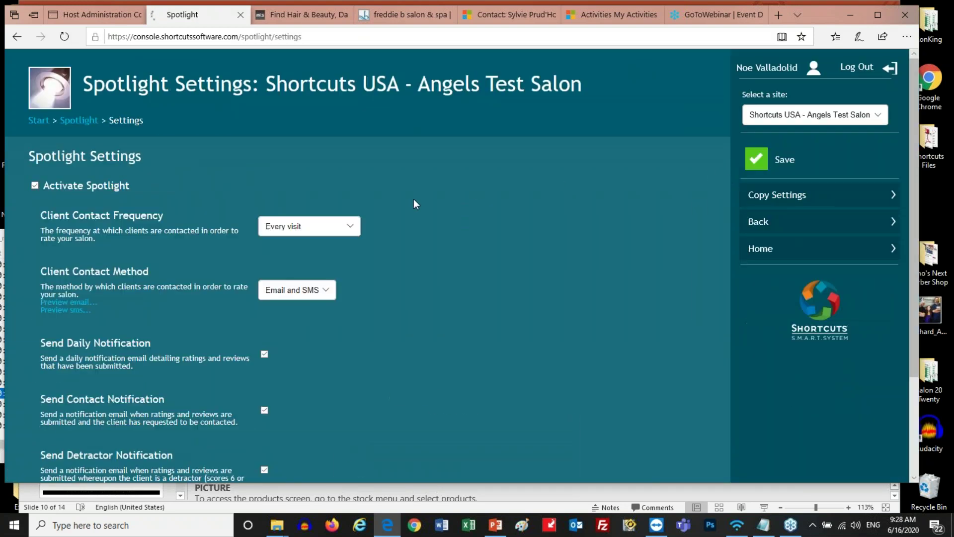
scroll(415, 199, down, 3)
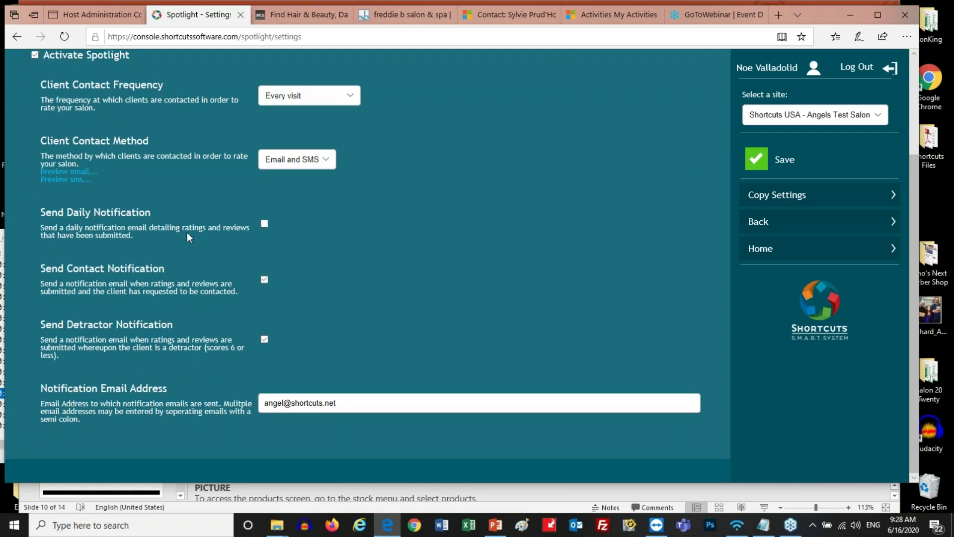
drag(172, 267, 38, 273)
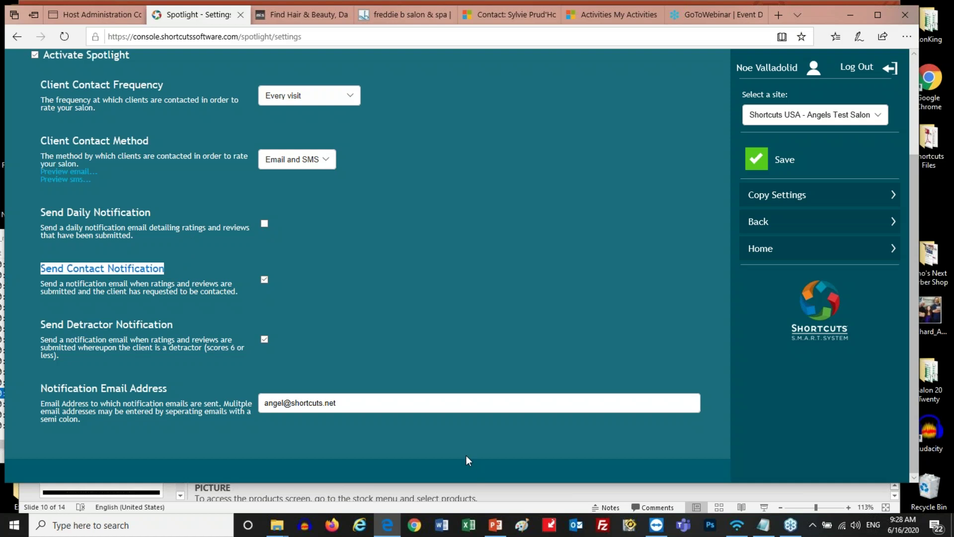
click(394, 401)
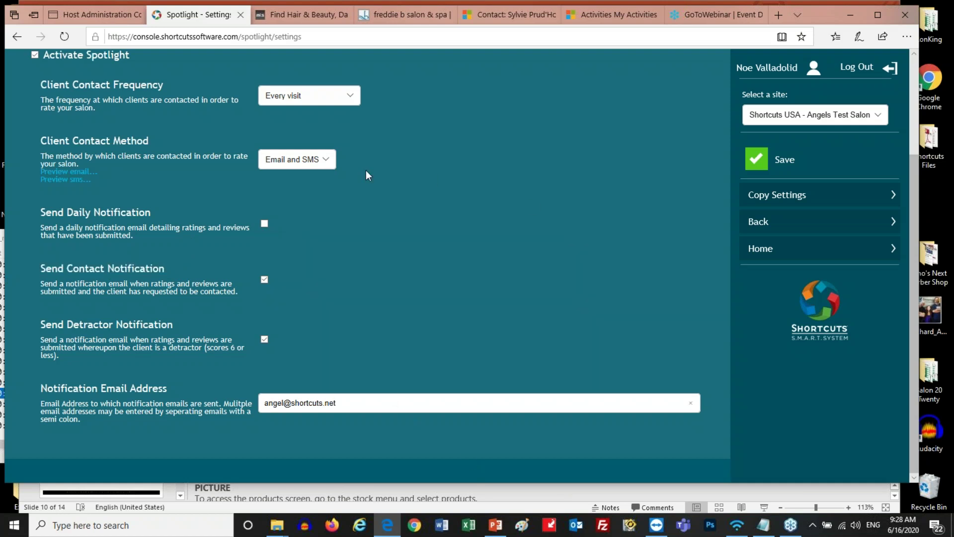
click(333, 160)
click(330, 149)
click(348, 99)
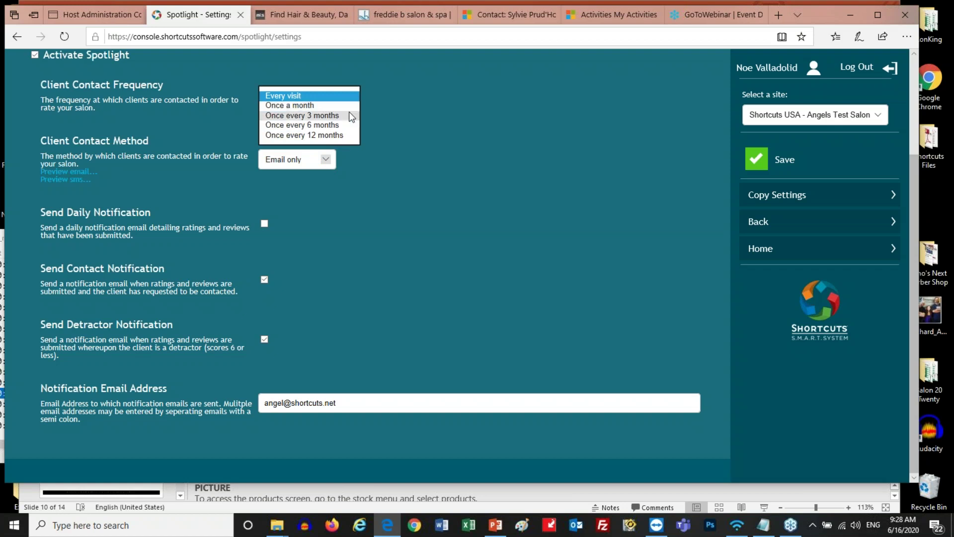
click(350, 115)
scroll(748, 164, up, 3)
click(749, 164)
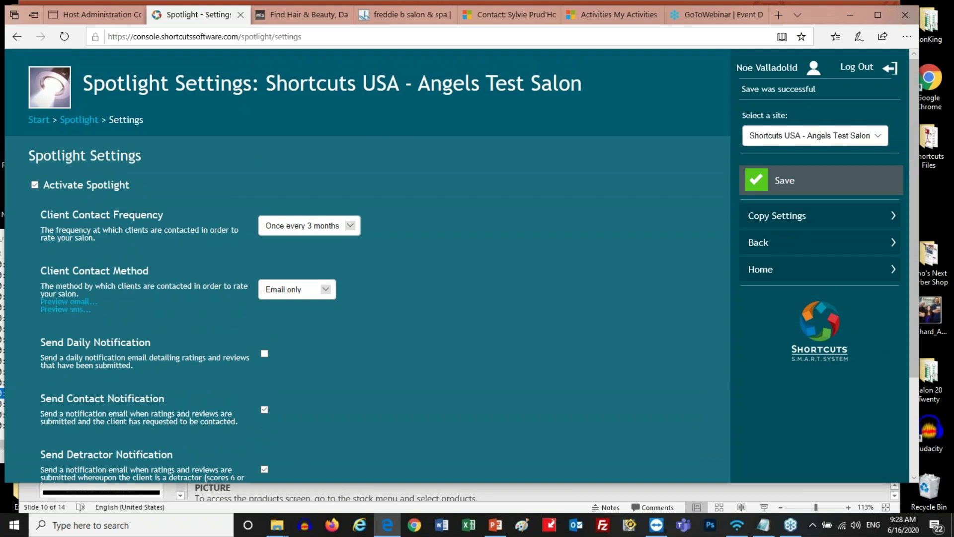
click(76, 124)
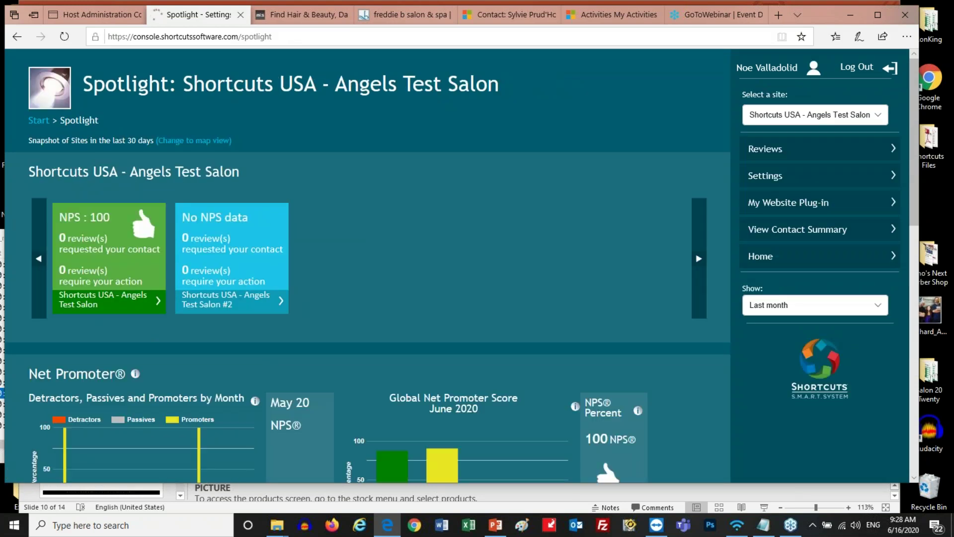
Generate the My Website Plug-in code with 3 reviews displayed and 20 loaded, then view the freddie b salon site
click(754, 209)
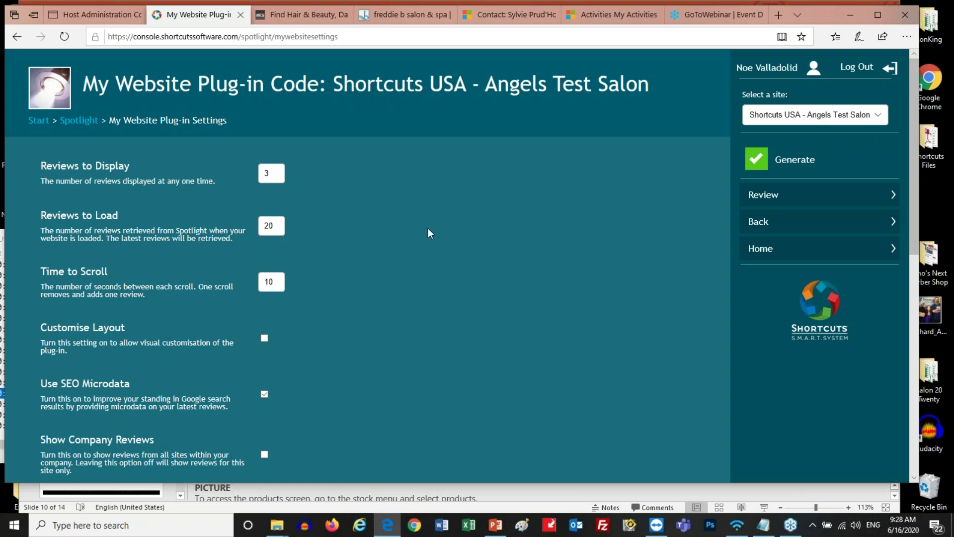
scroll(423, 231, down, 1)
scroll(424, 232, up, 1)
drag(281, 177, 245, 168)
drag(280, 227, 245, 223)
key(Tab)
click(753, 157)
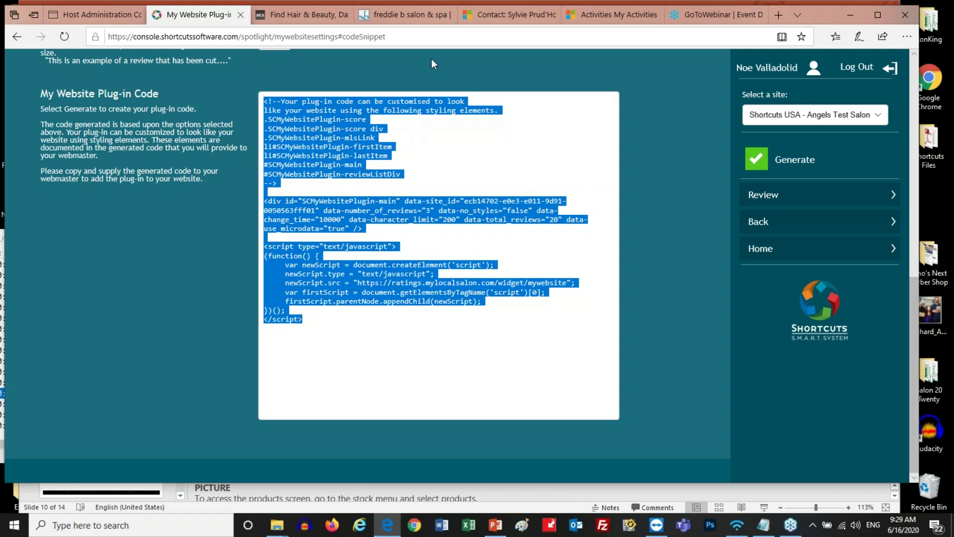
click(420, 15)
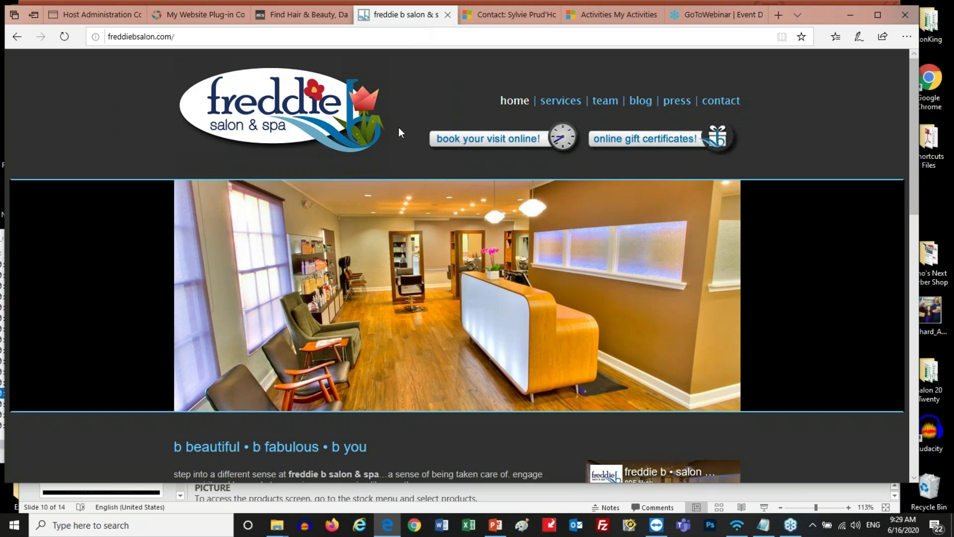
Browse the freddiebsalon.com team page to view the five-star client reviews beside staff profiles
click(608, 104)
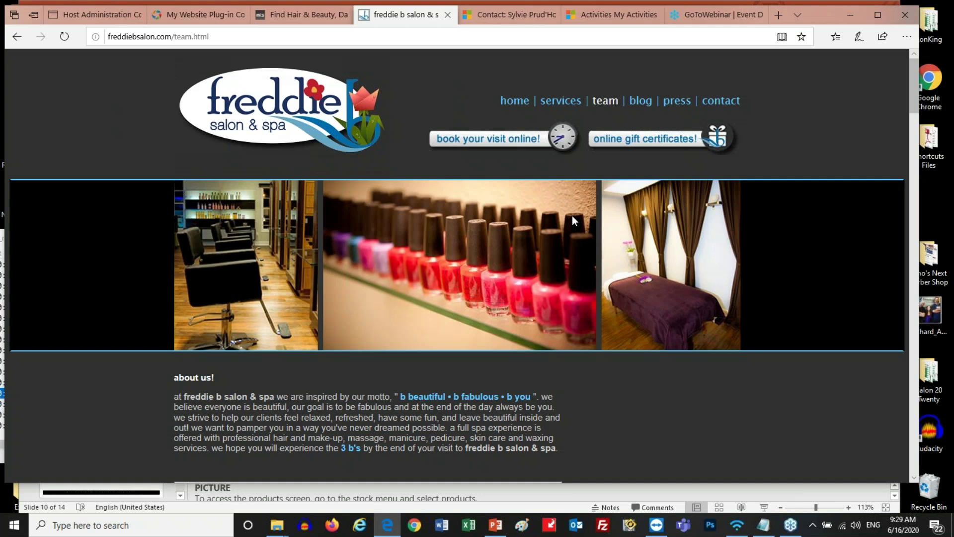
scroll(572, 216, down, 5)
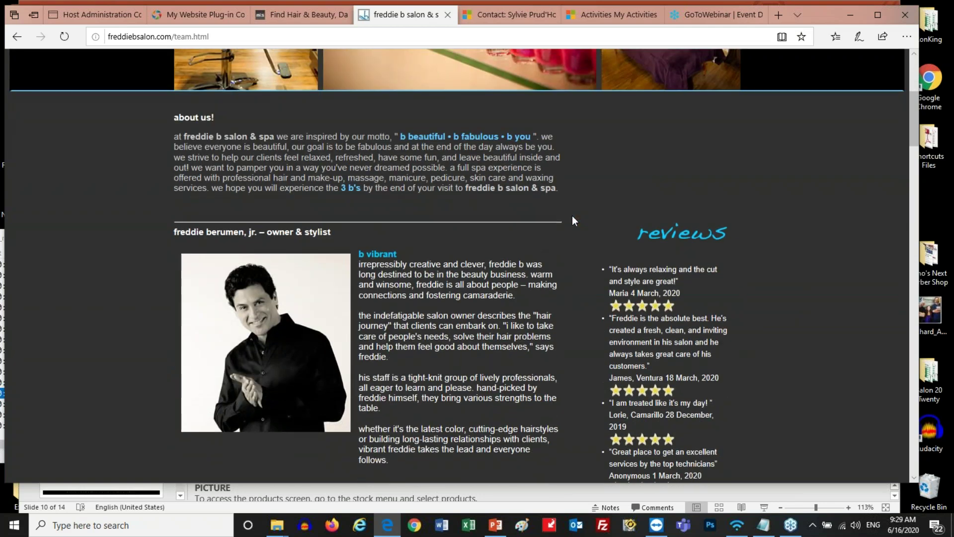
scroll(572, 219, down, 3)
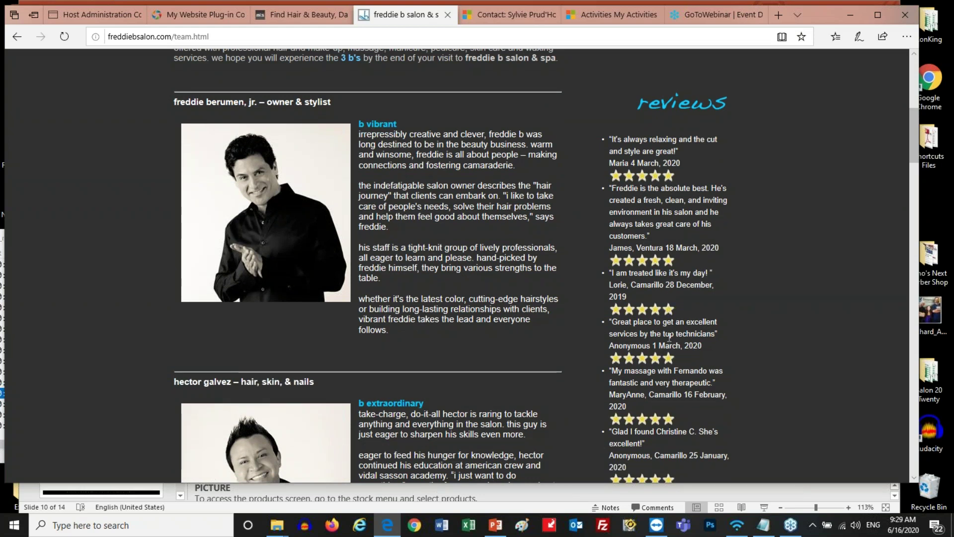
scroll(670, 343, down, 3)
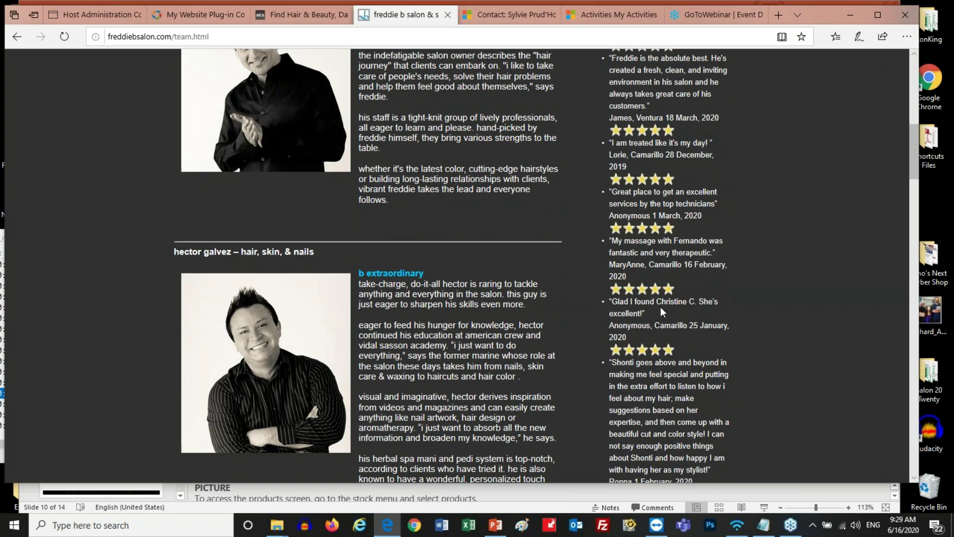
drag(652, 302, 664, 304)
scroll(553, 283, down, 3)
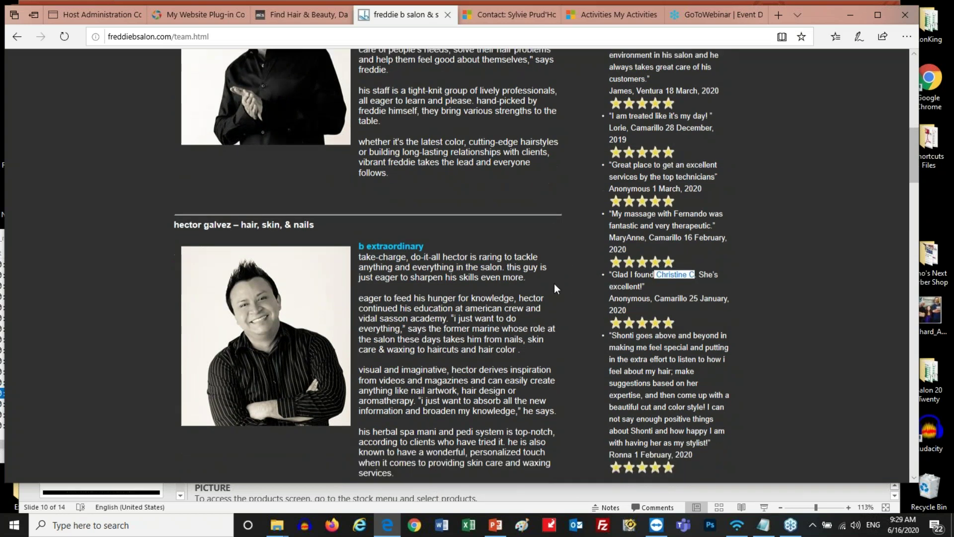
scroll(553, 283, down, 6)
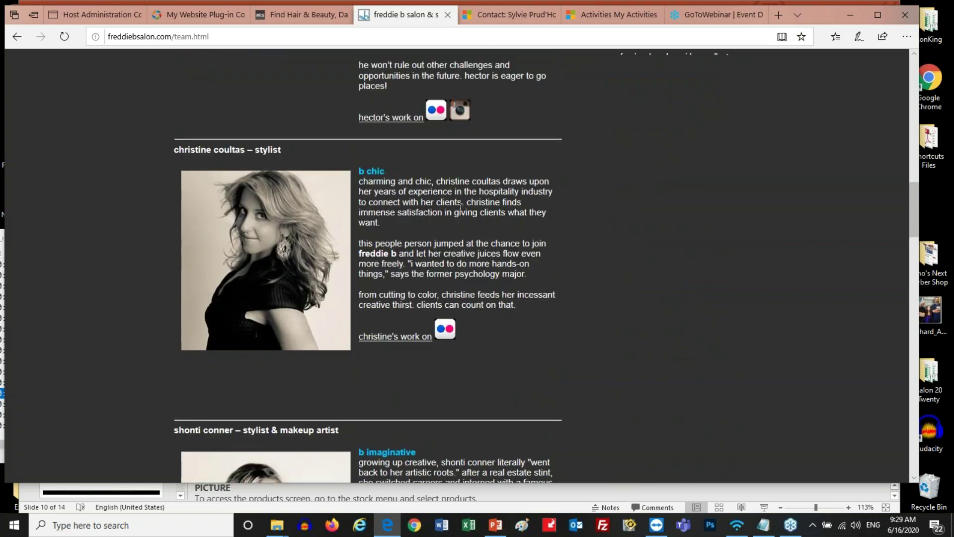
scroll(460, 208, down, 6)
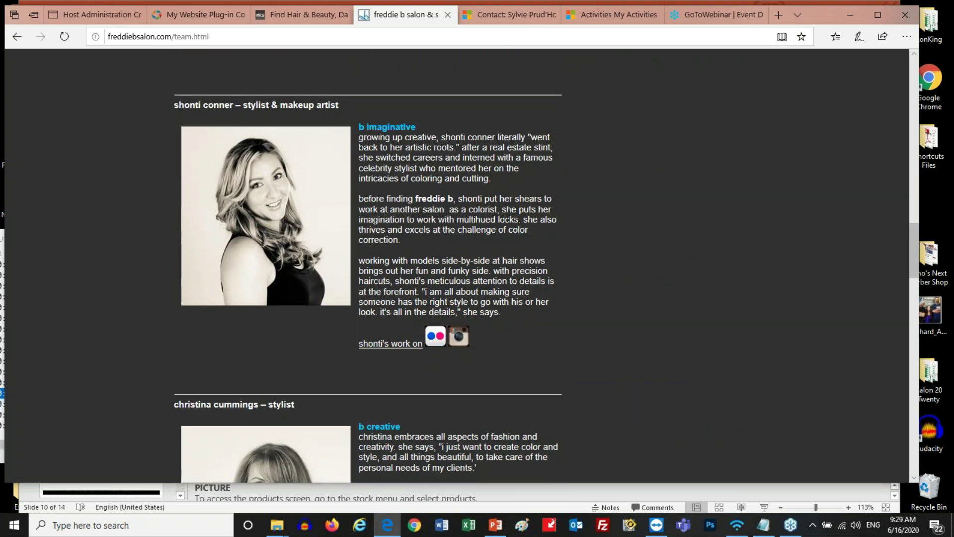
scroll(367, 264, down, 4)
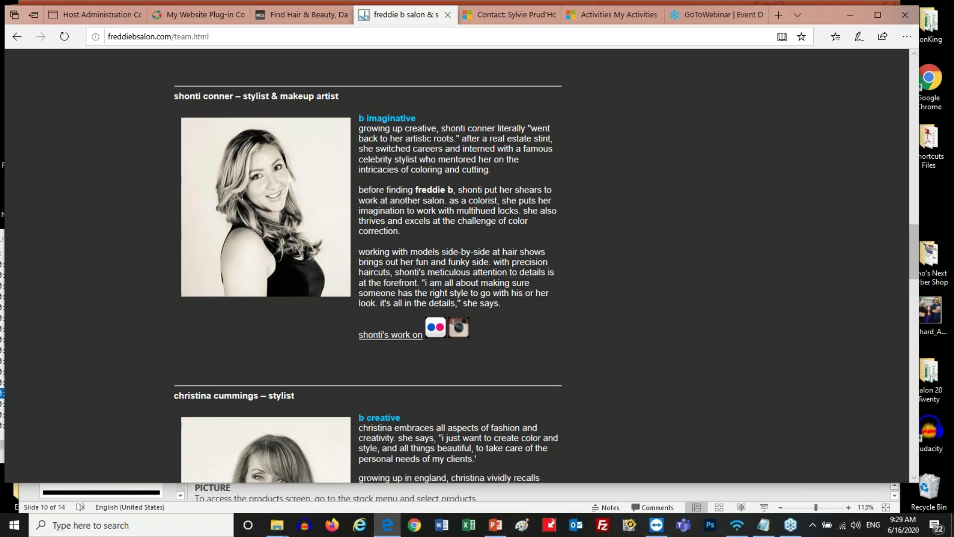
scroll(368, 266, down, 8)
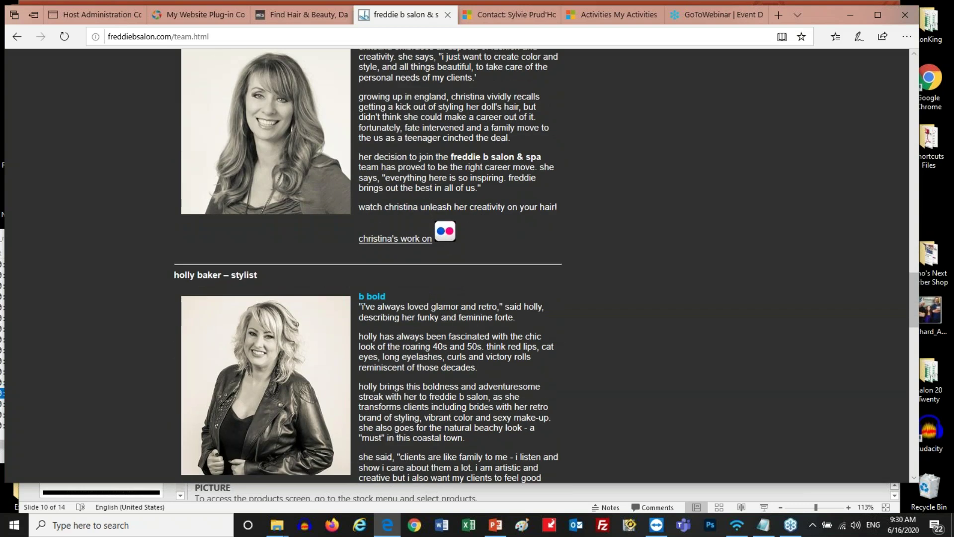
scroll(368, 265, up, 20)
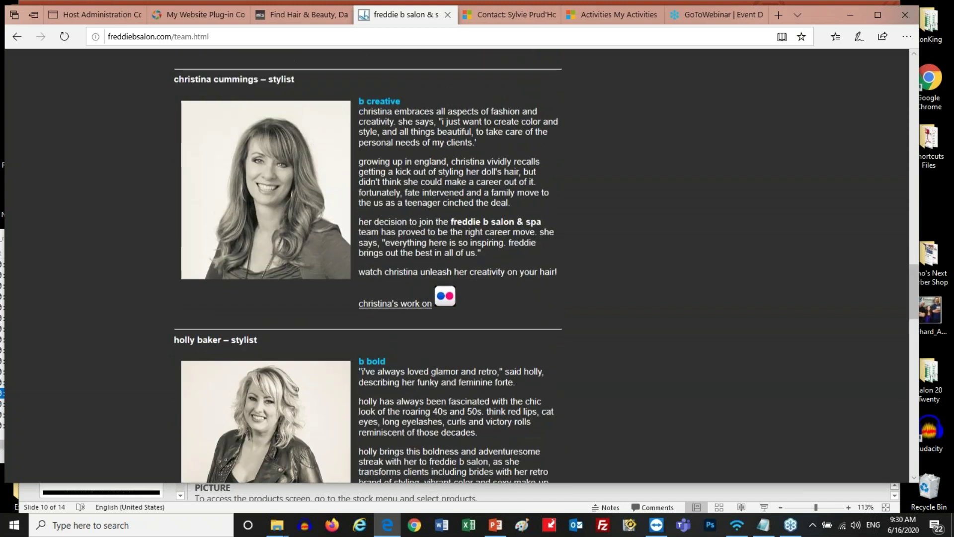
scroll(588, 210, down, 5)
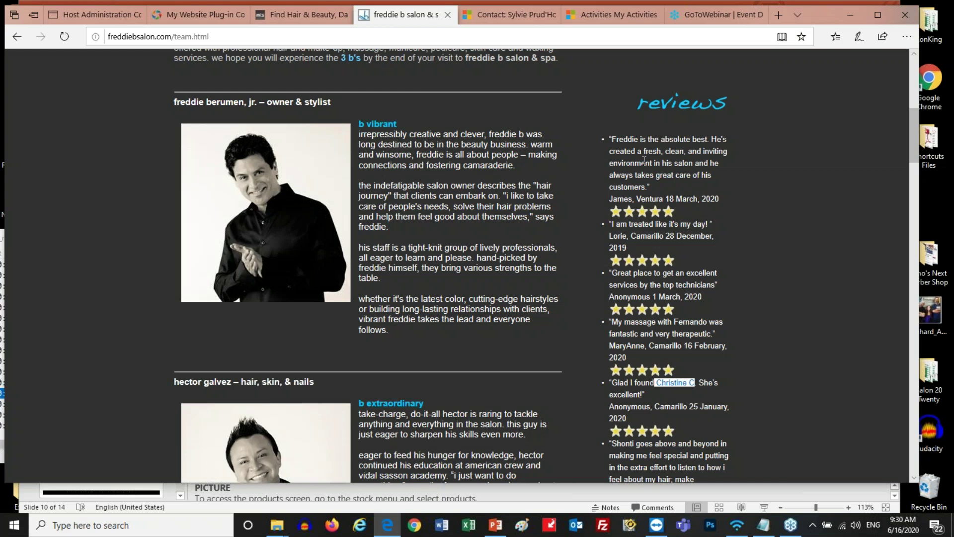
scroll(643, 160, down, 2)
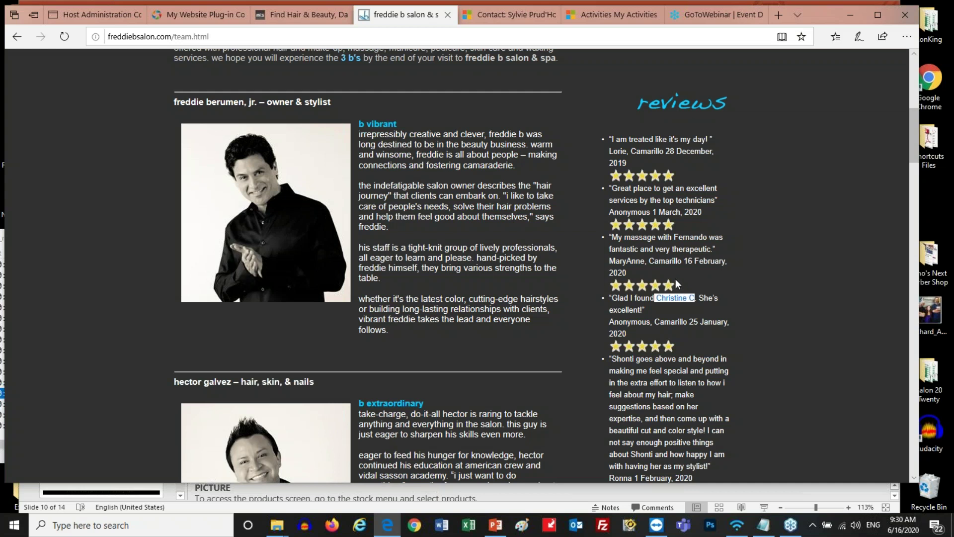
scroll(677, 285, down, 1)
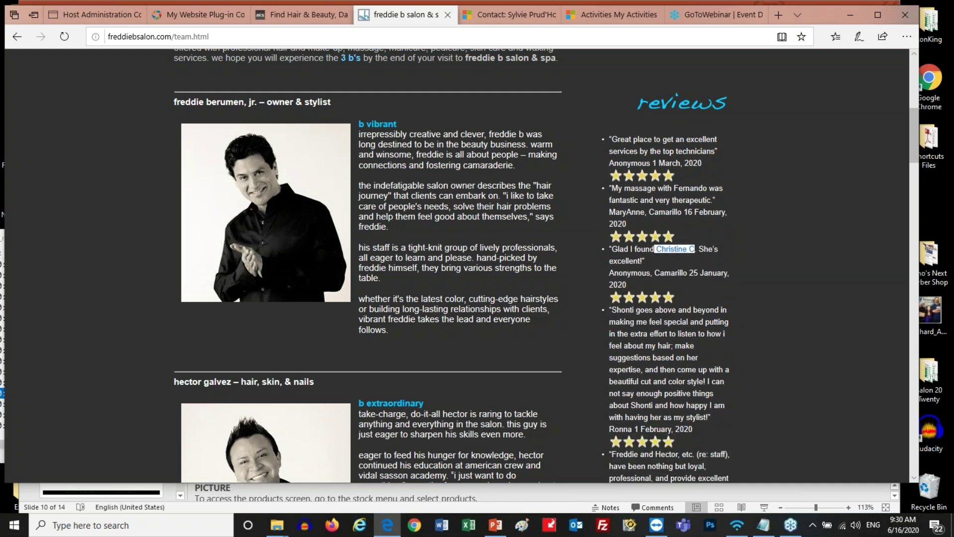
scroll(461, 266, down, 5)
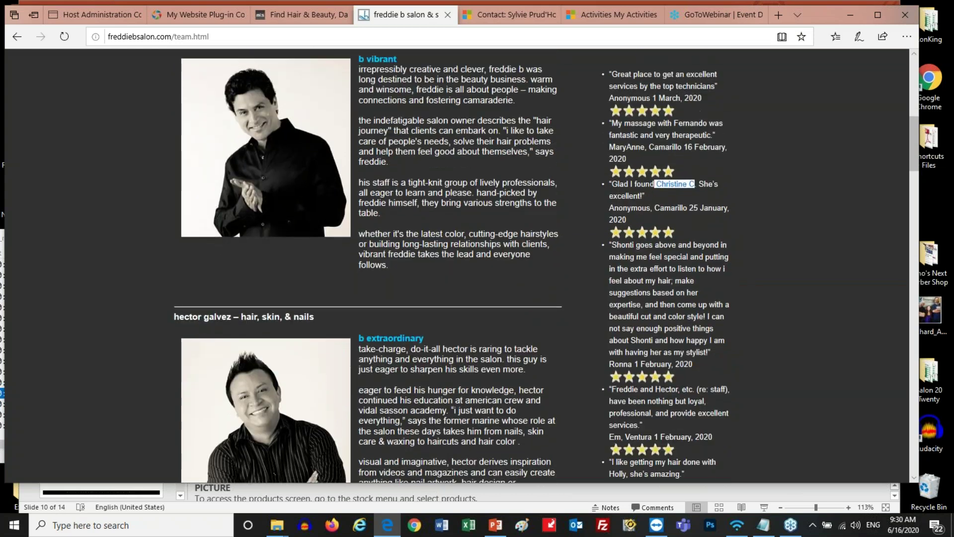
scroll(461, 265, up, 8)
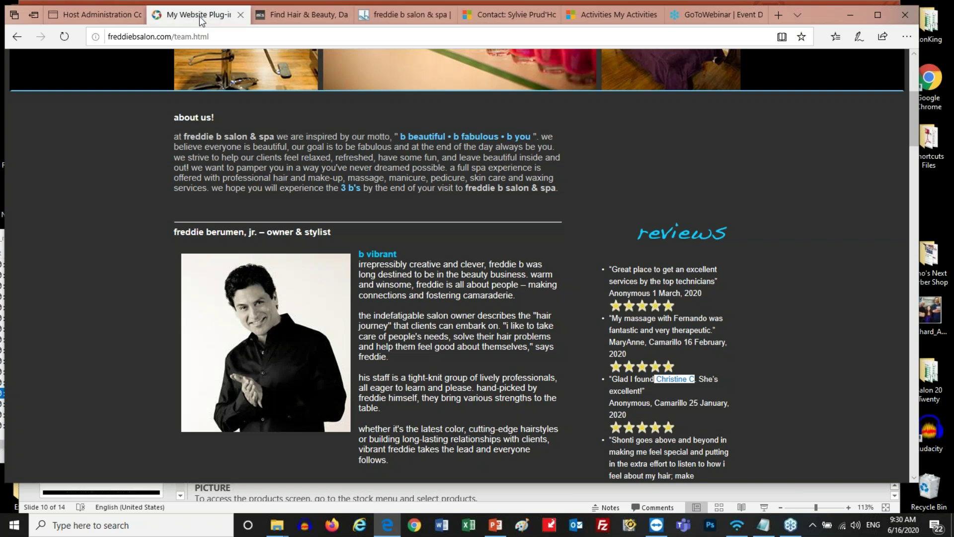
click(198, 15)
Enter 9 for Reviews to Display and 40 for Reviews to Load, then generate the plug-in code
scroll(464, 223, up, 10)
double_click(277, 172)
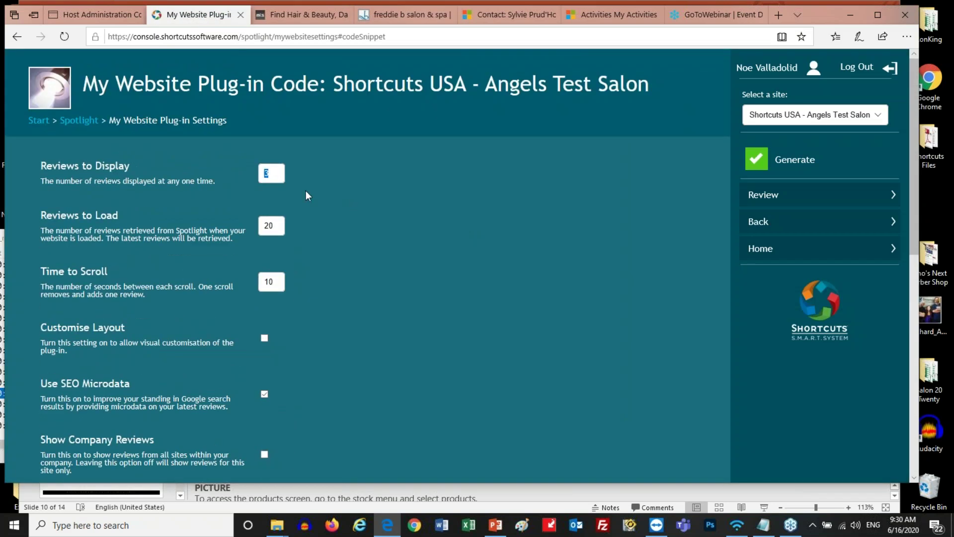
text(9)
double_click(278, 225)
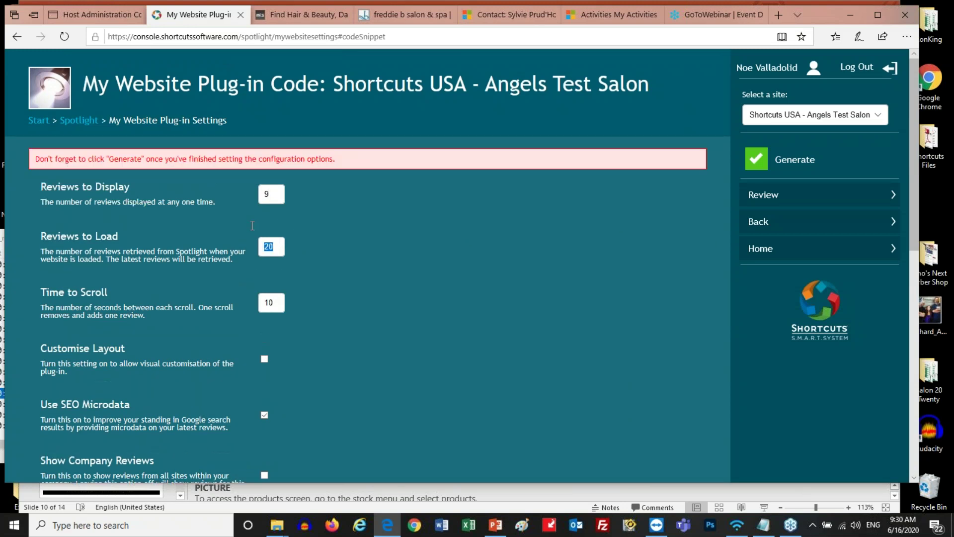
text(40)
drag(283, 304, 260, 304)
click(794, 159)
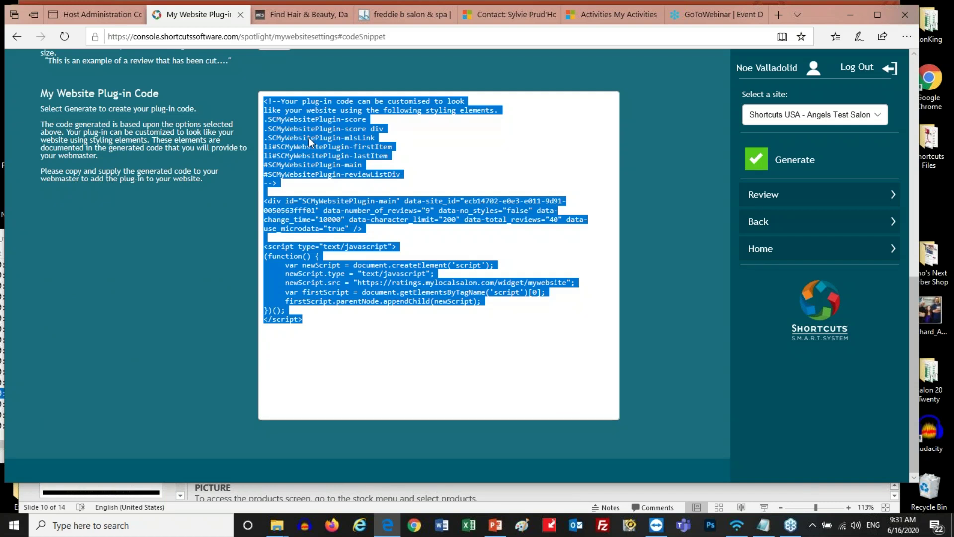
Change the settings to 1 review displayed, 20 loaded and a 5-second scroll, then regenerate the code
scroll(423, 220, up, 8)
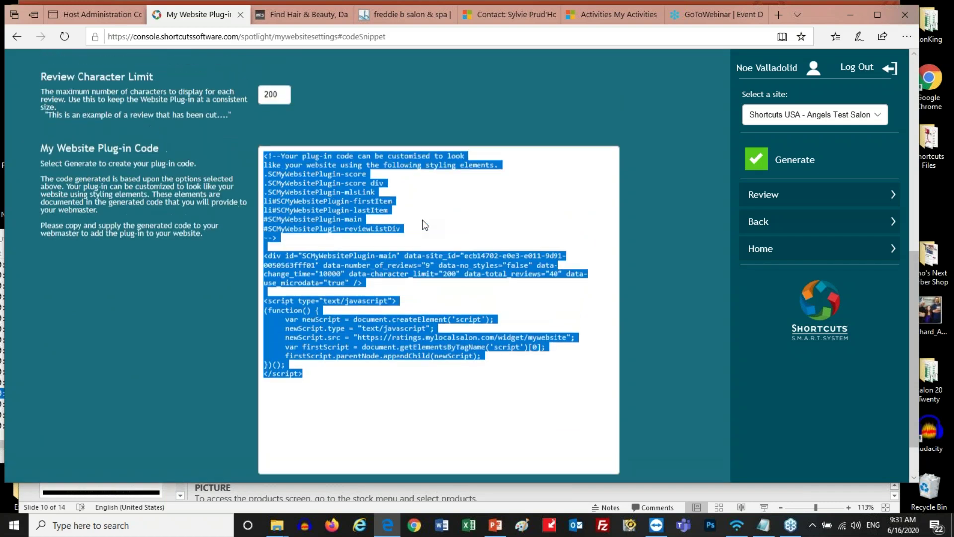
scroll(422, 230, up, 2)
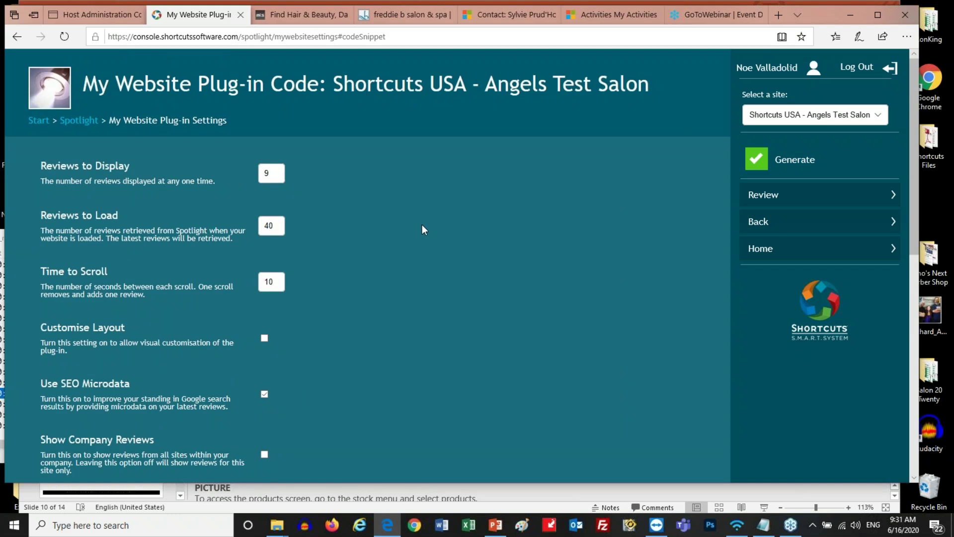
drag(278, 173, 237, 169)
text(1)
drag(277, 224, 238, 226)
text(20)
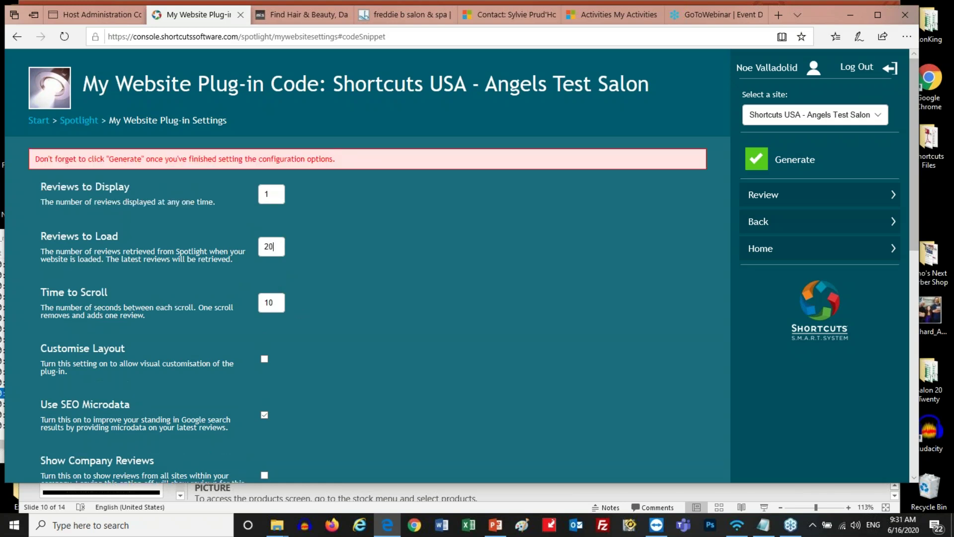
drag(274, 303, 259, 303)
text(5)
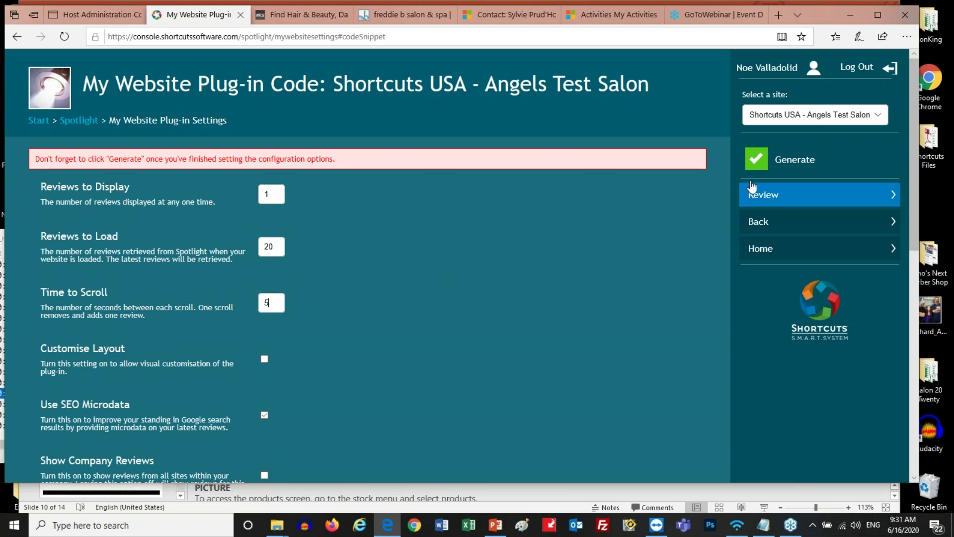
click(753, 162)
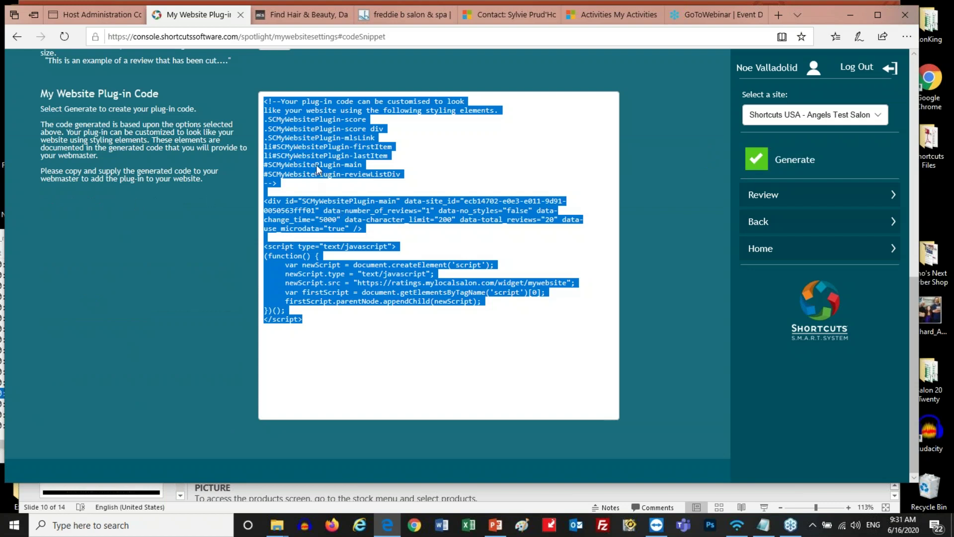
Return to the Freddie B Salon team page and scroll through its cycling reviews column
click(415, 17)
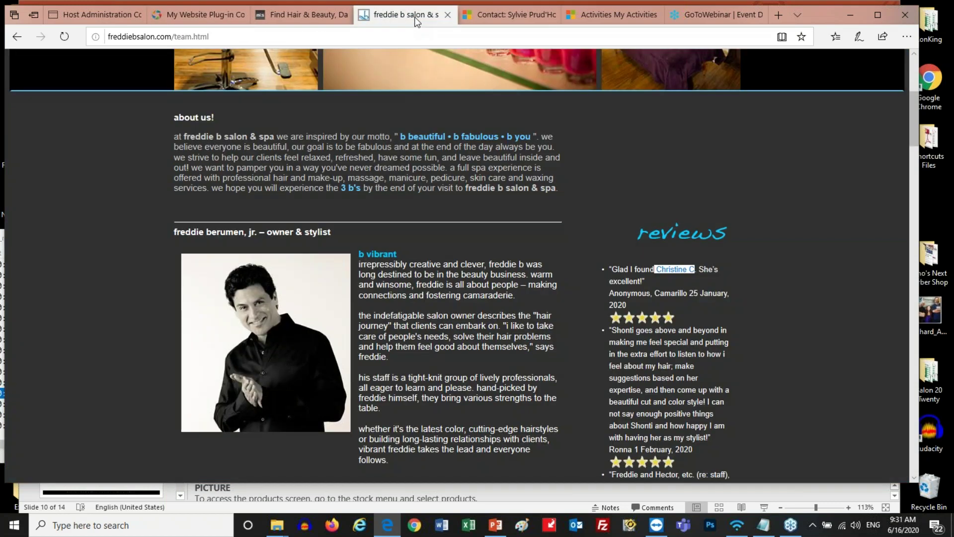
scroll(447, 223, down, 1)
click(668, 254)
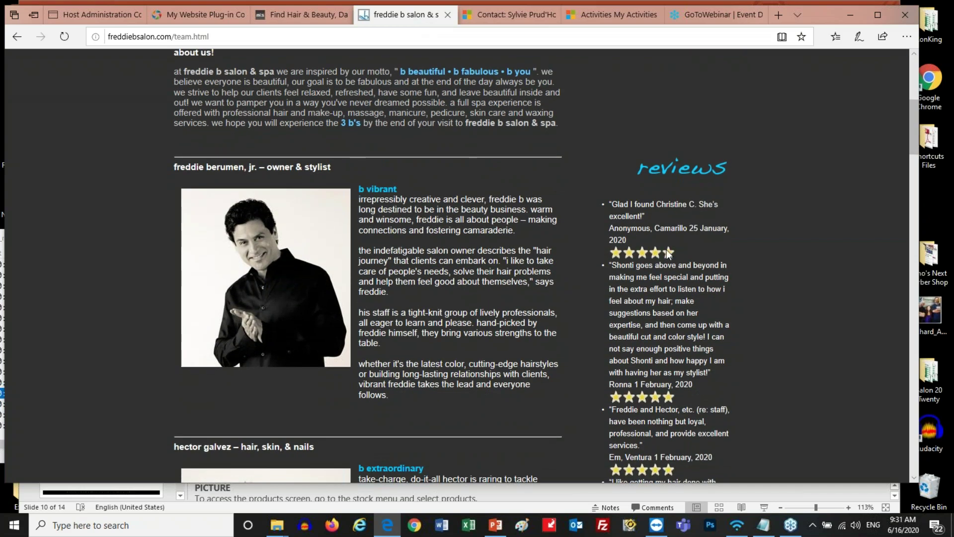
scroll(669, 254, down, 1)
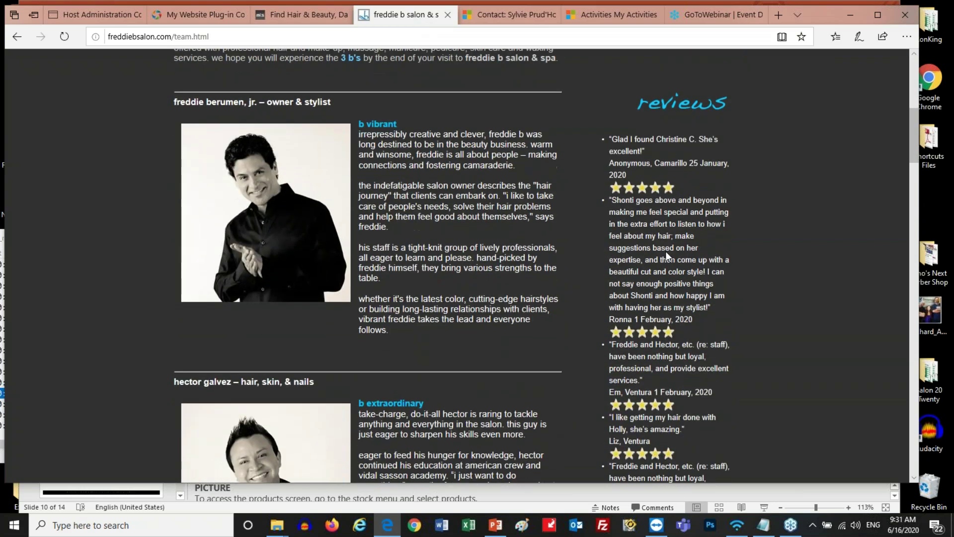
scroll(666, 255, down, 1)
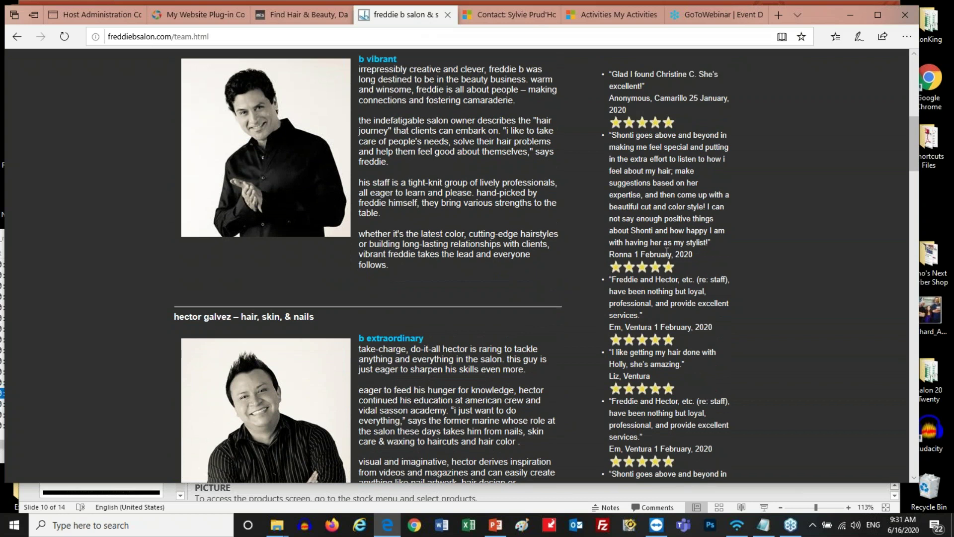
scroll(667, 252, up, 1)
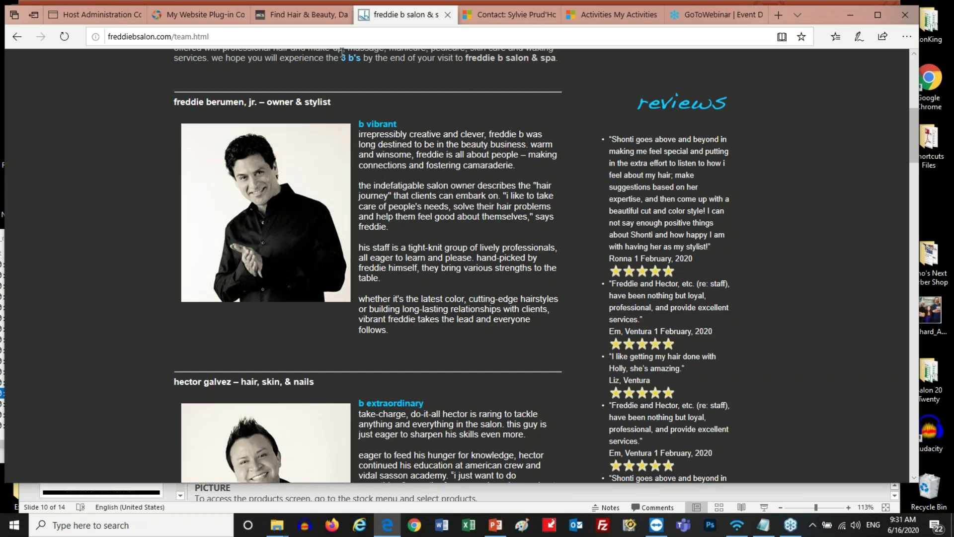
On mylocalsalon, search for the Kids Haircut service
click(294, 14)
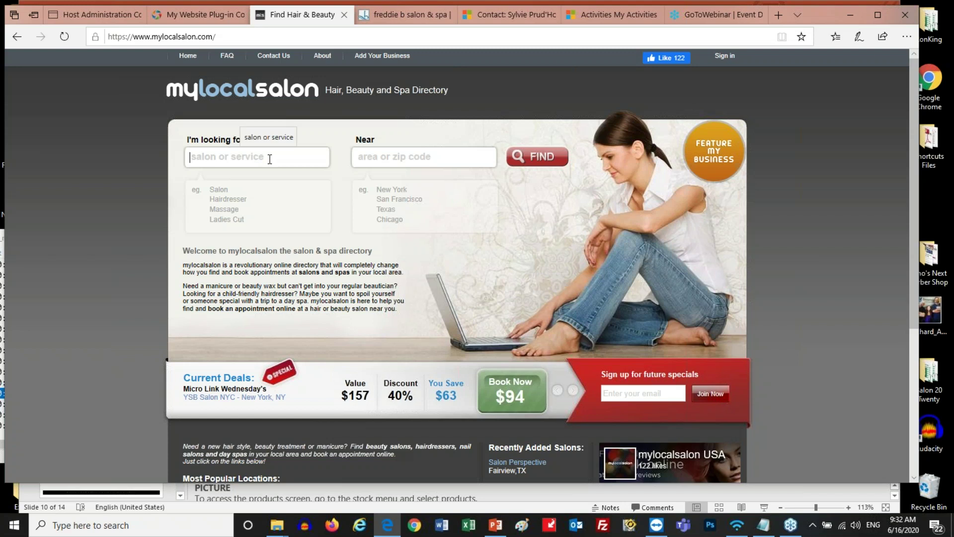
text(kids)
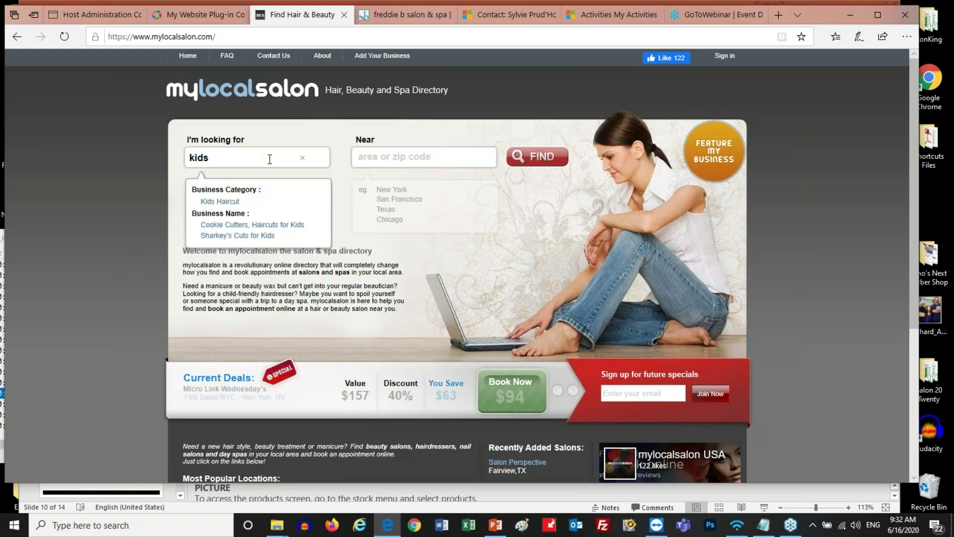
click(241, 202)
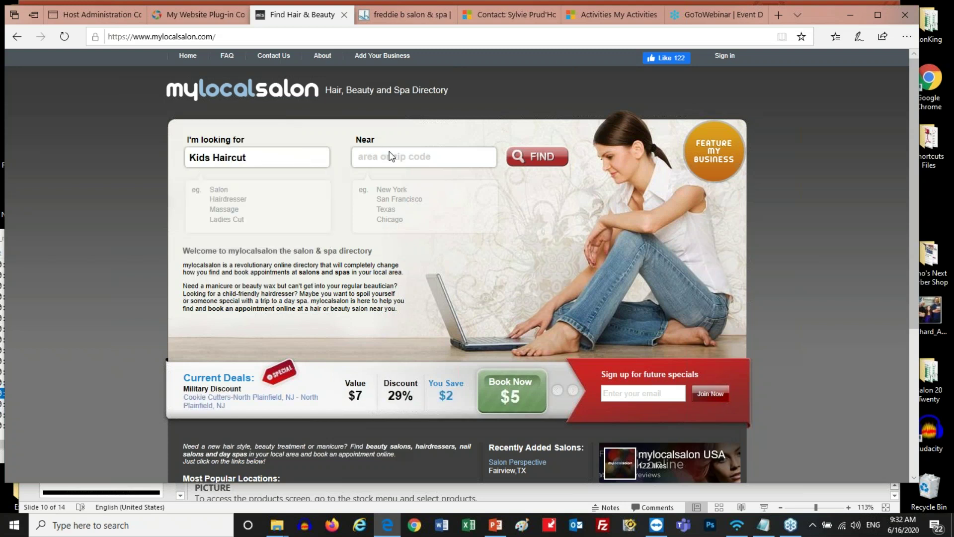
click(525, 158)
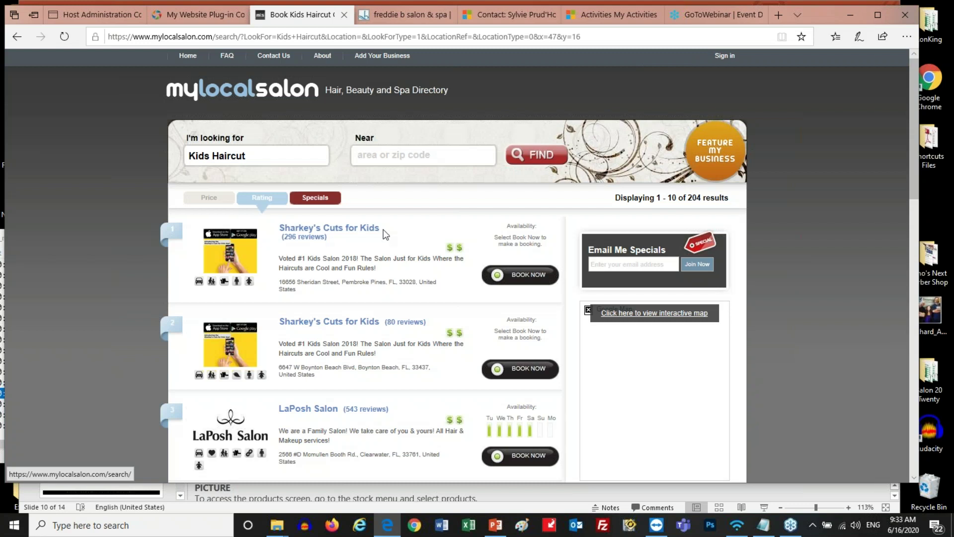
Browse the Kids Haircut results and move to page 2
scroll(377, 270, down, 10)
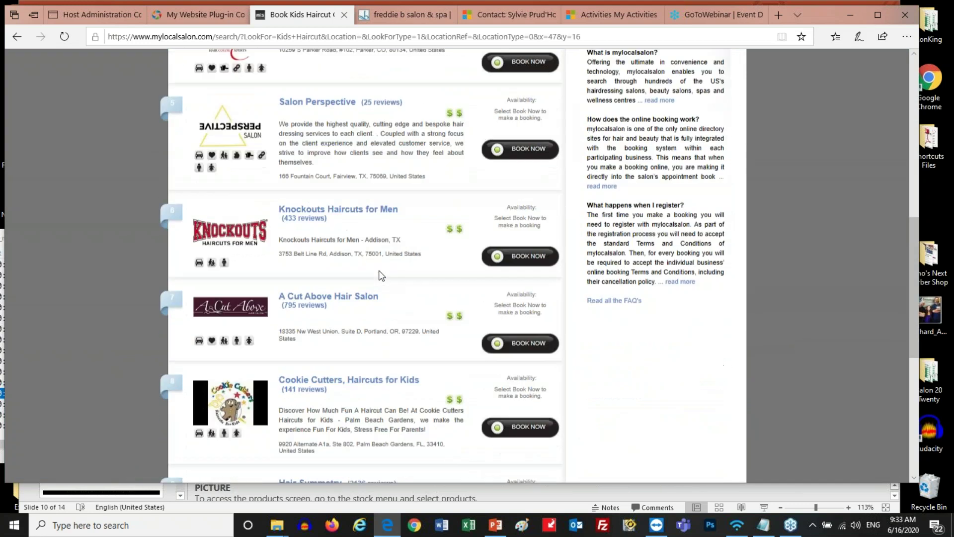
scroll(382, 273, down, 4)
scroll(381, 273, up, 10)
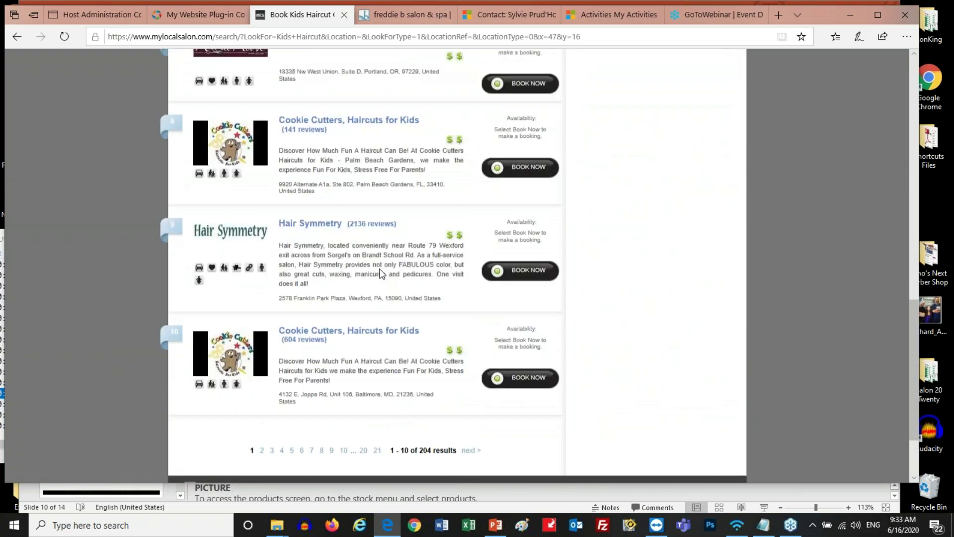
scroll(382, 273, up, 5)
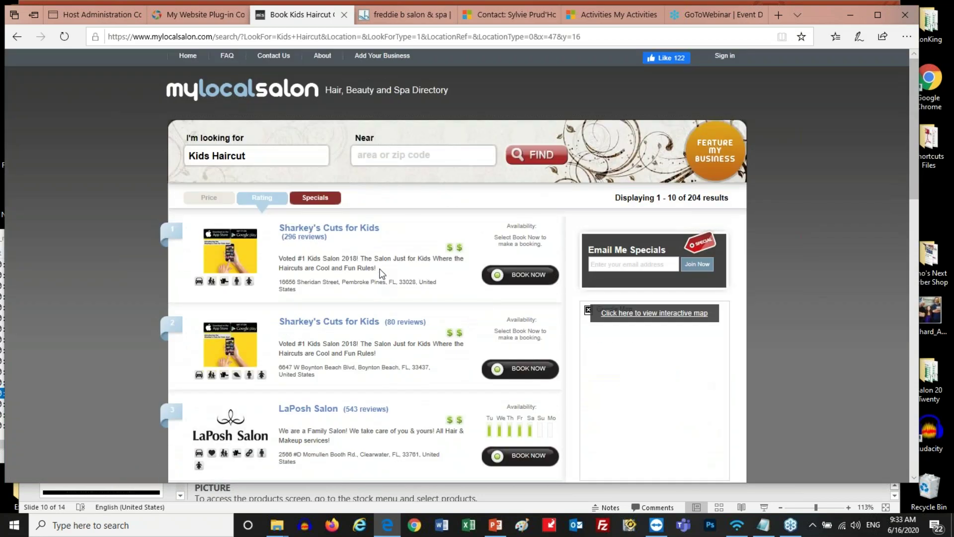
scroll(382, 273, down, 3)
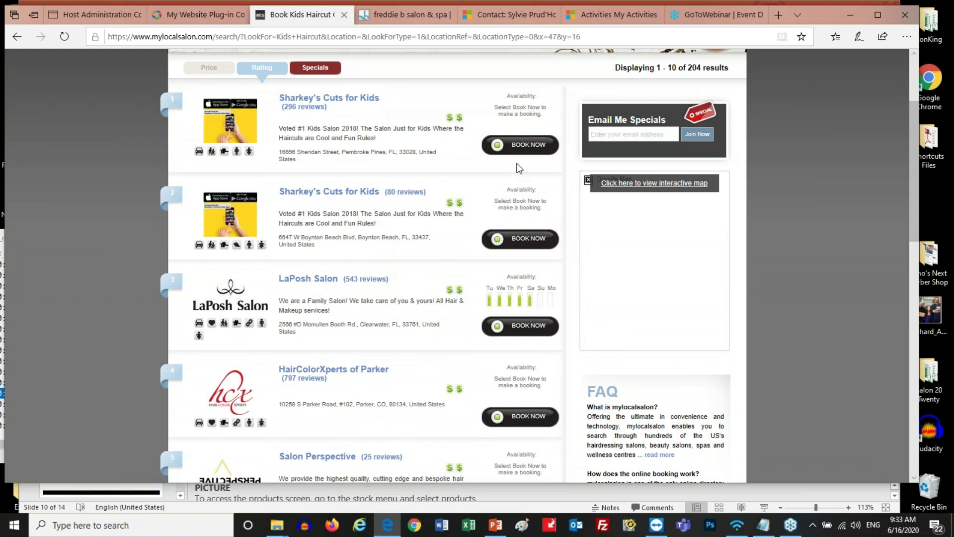
triple_click(336, 140)
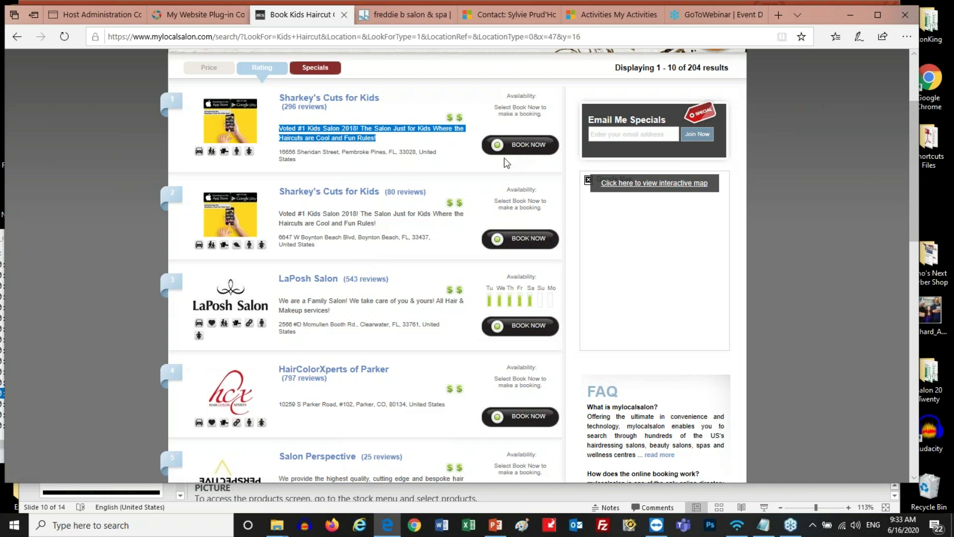
scroll(357, 223, down, 15)
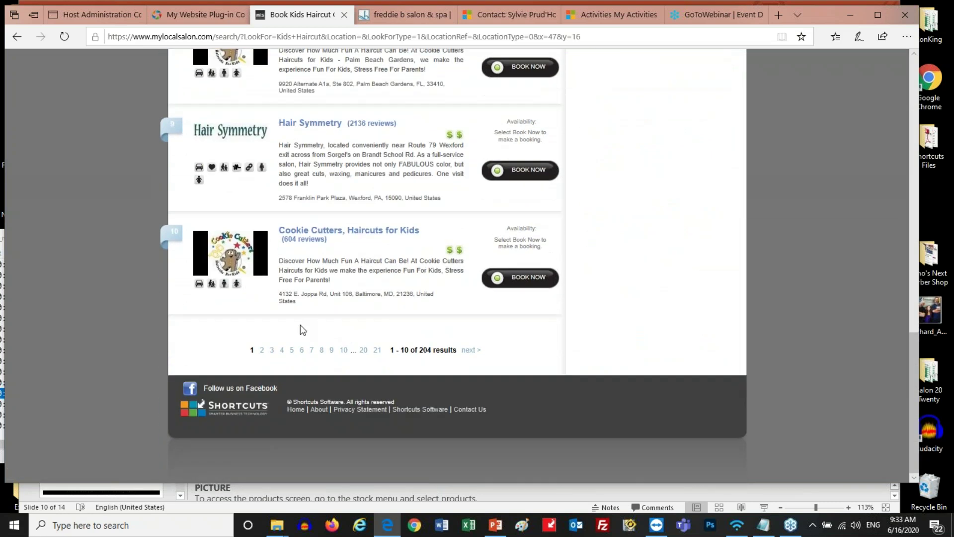
click(263, 352)
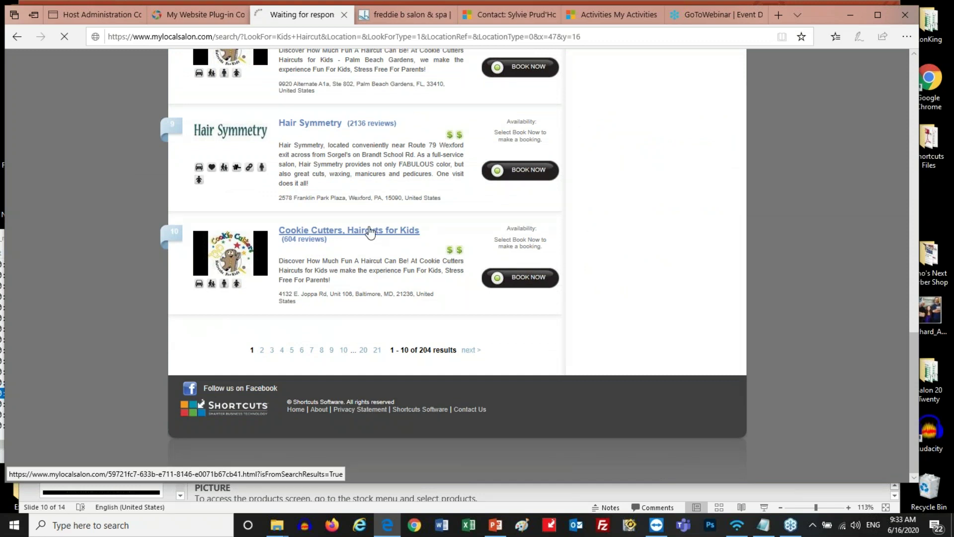
scroll(368, 259, down, 1)
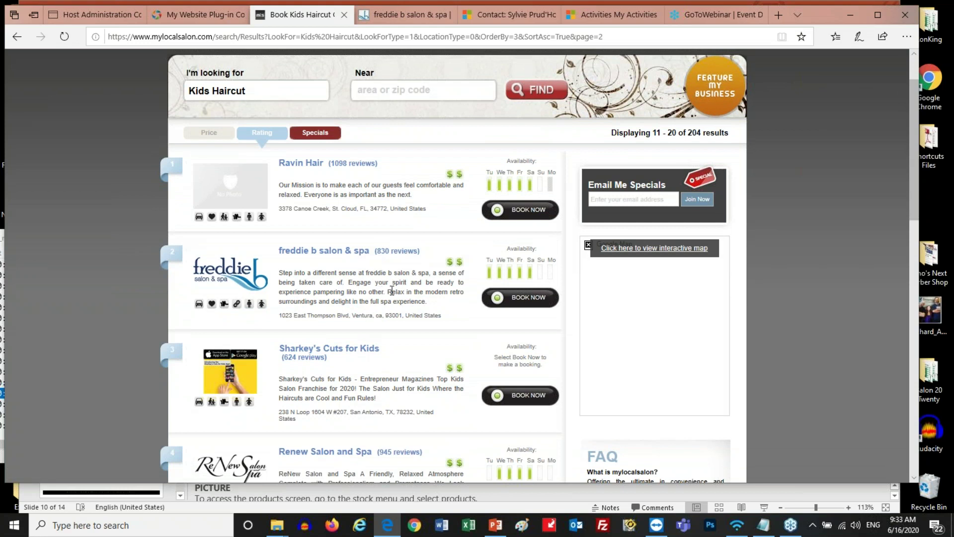
drag(431, 304, 278, 274)
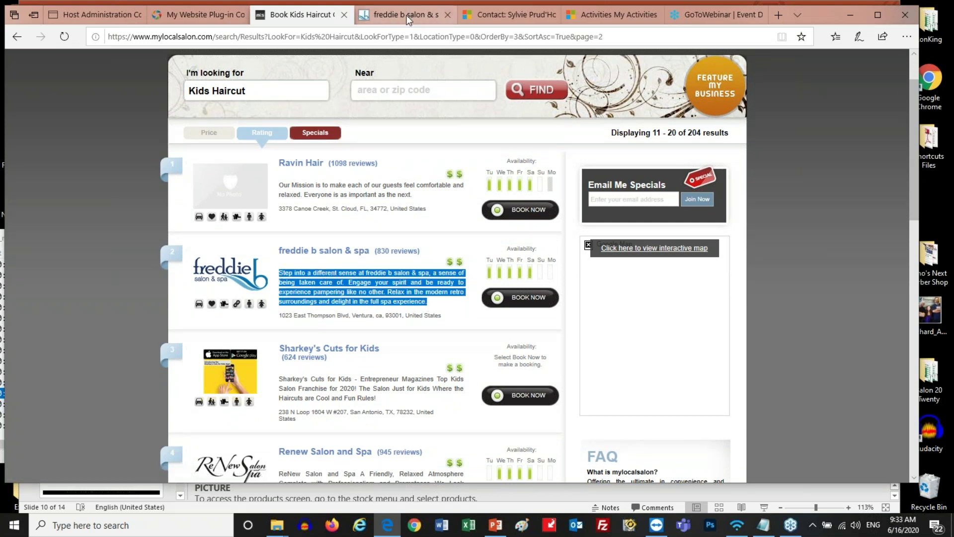
click(406, 17)
scroll(406, 208, up, 6)
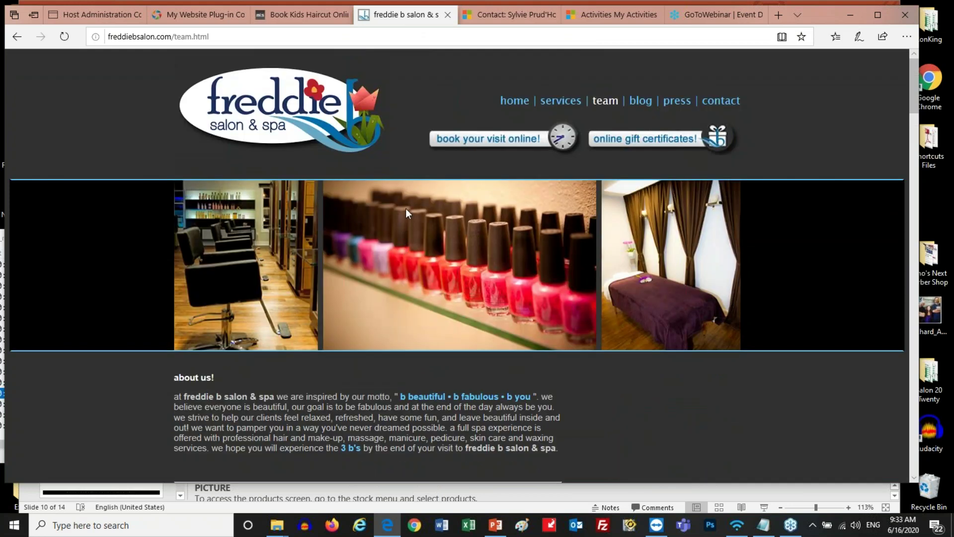
click(304, 15)
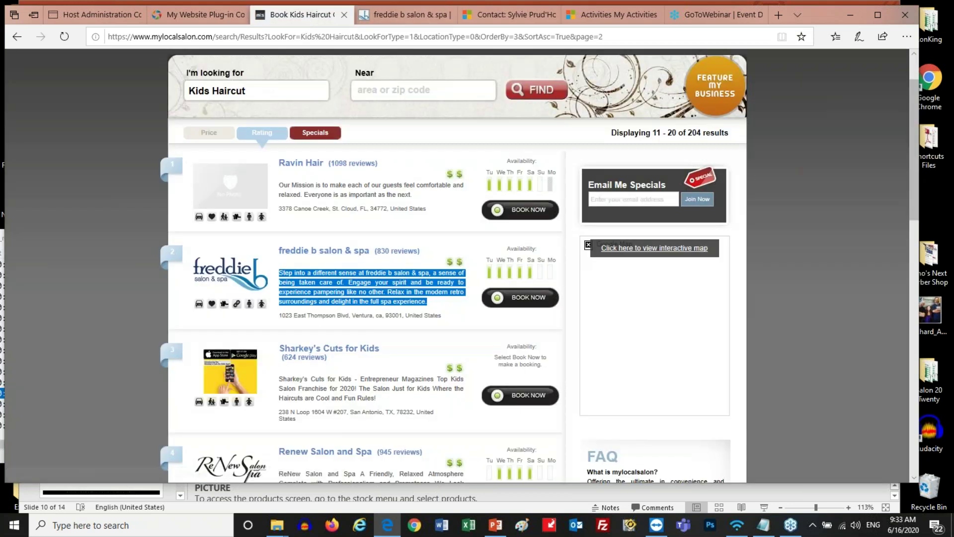
click(357, 286)
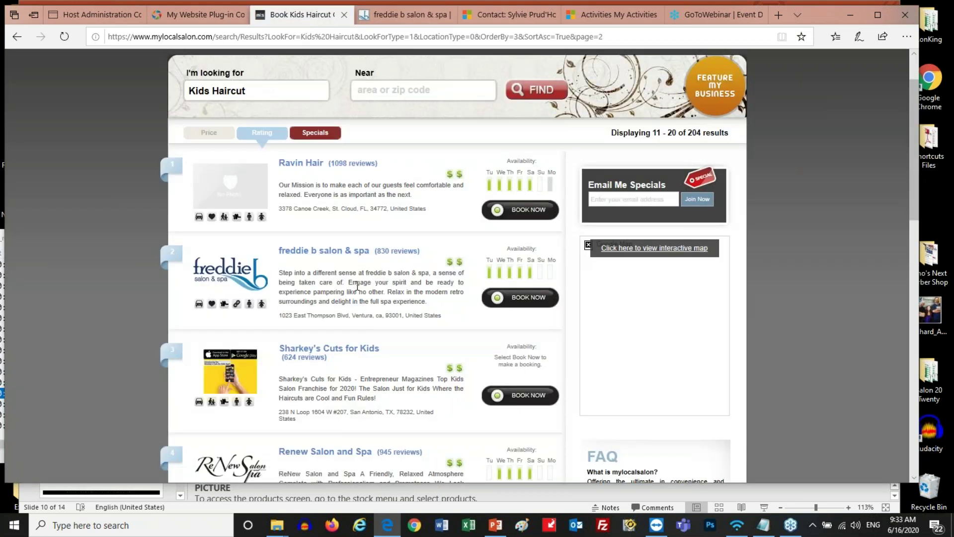
click(118, 14)
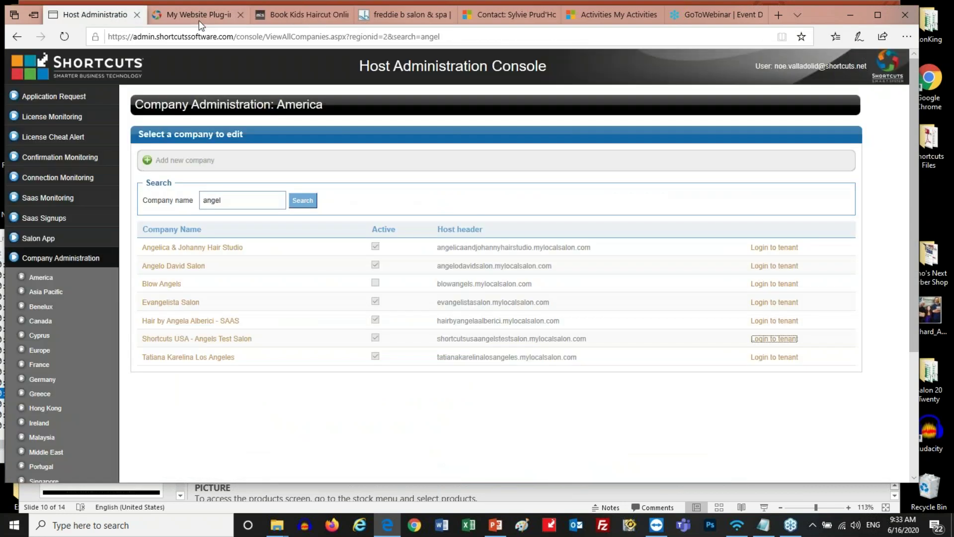
click(192, 19)
key(Home)
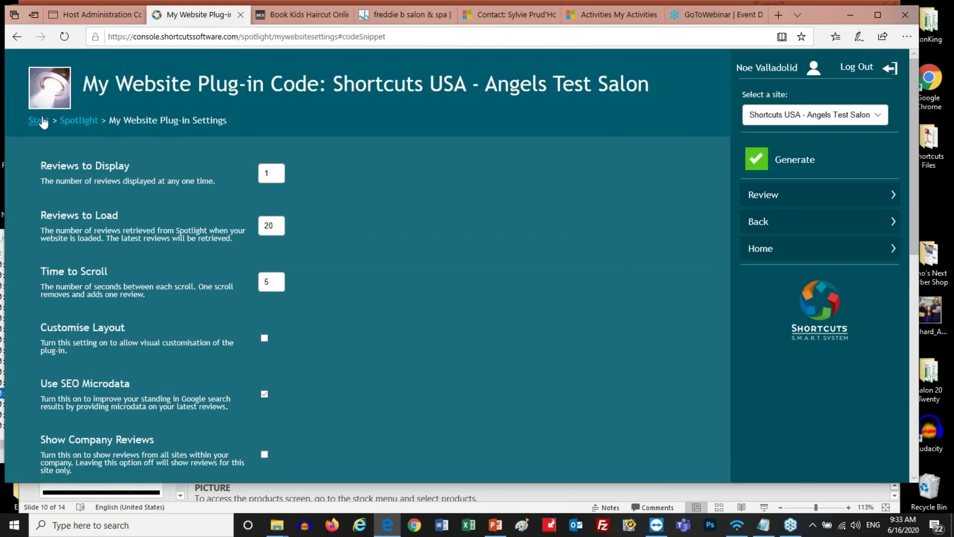
click(38, 120)
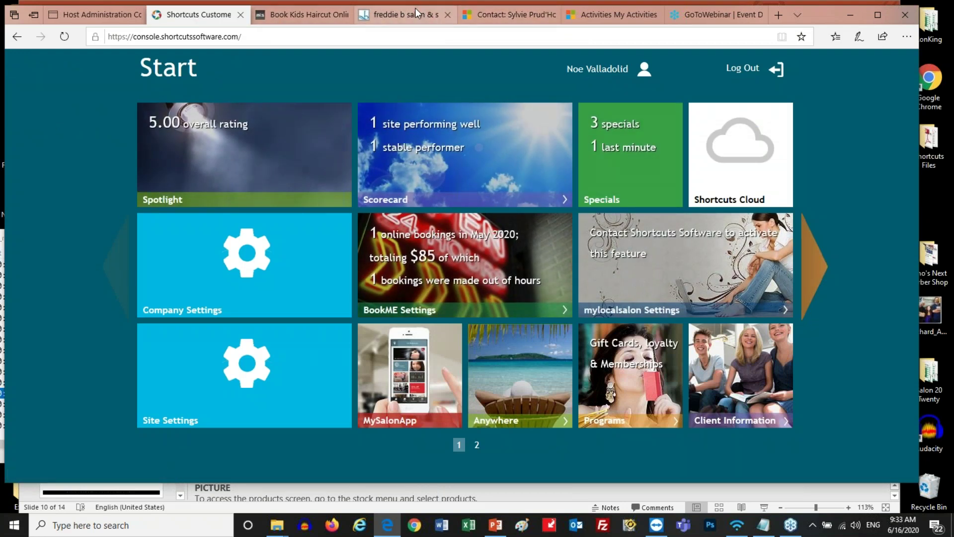
click(297, 18)
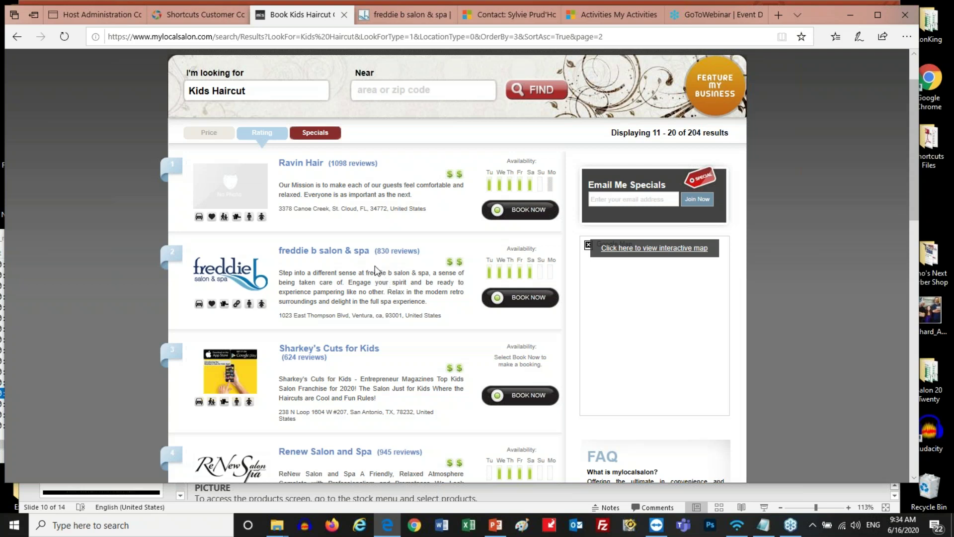
Open the freddie b salon & spa listing and scroll down to its June 2020 five-star reviews
click(338, 250)
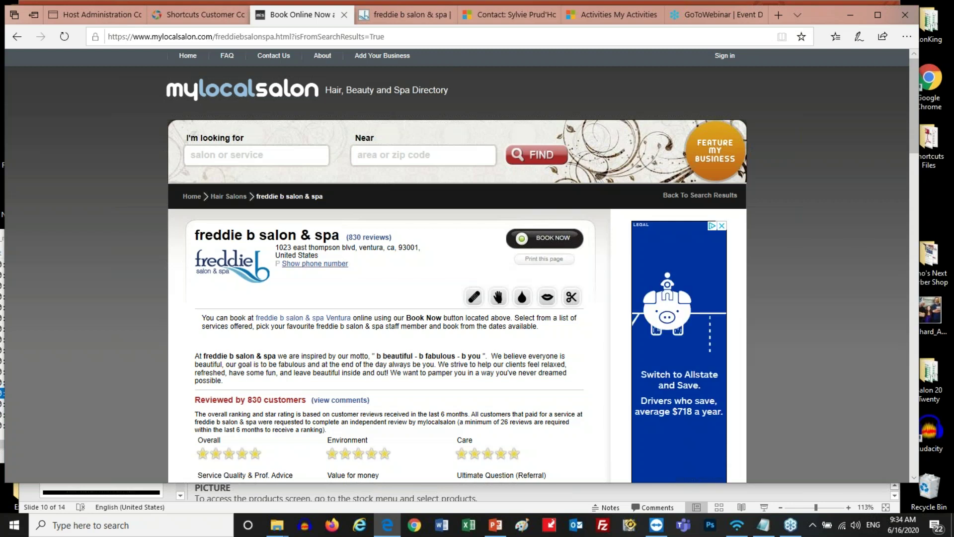
scroll(457, 265, down, 4)
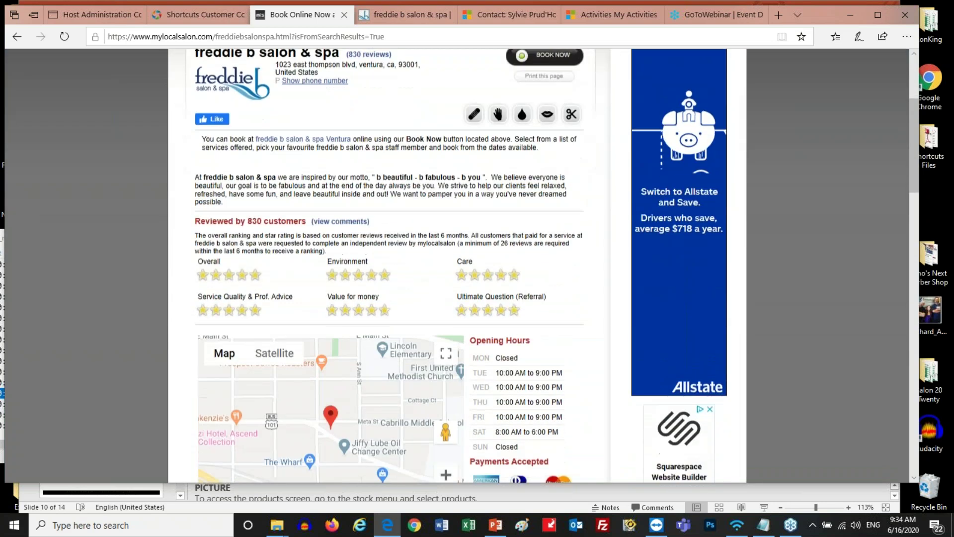
scroll(456, 265, down, 5)
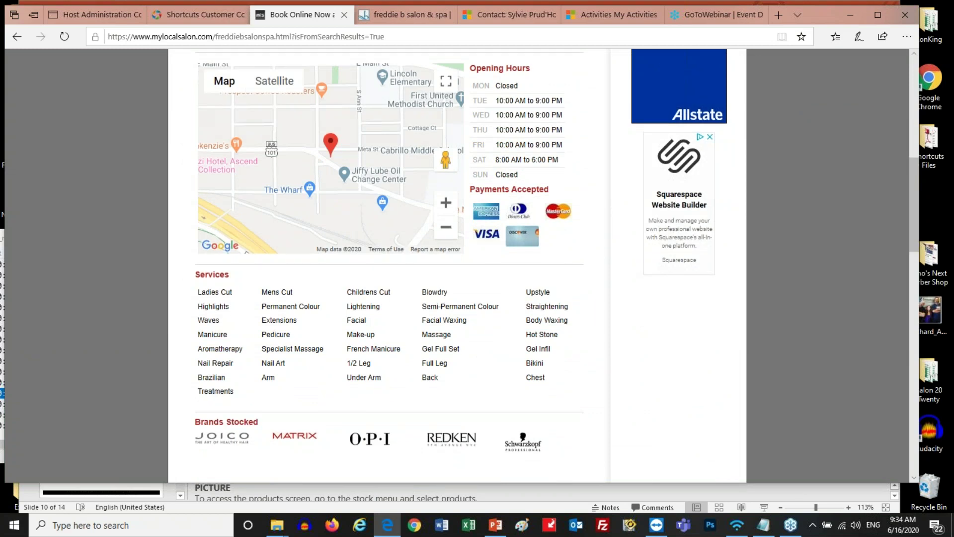
scroll(456, 266, down, 12)
scroll(523, 389, down, 7)
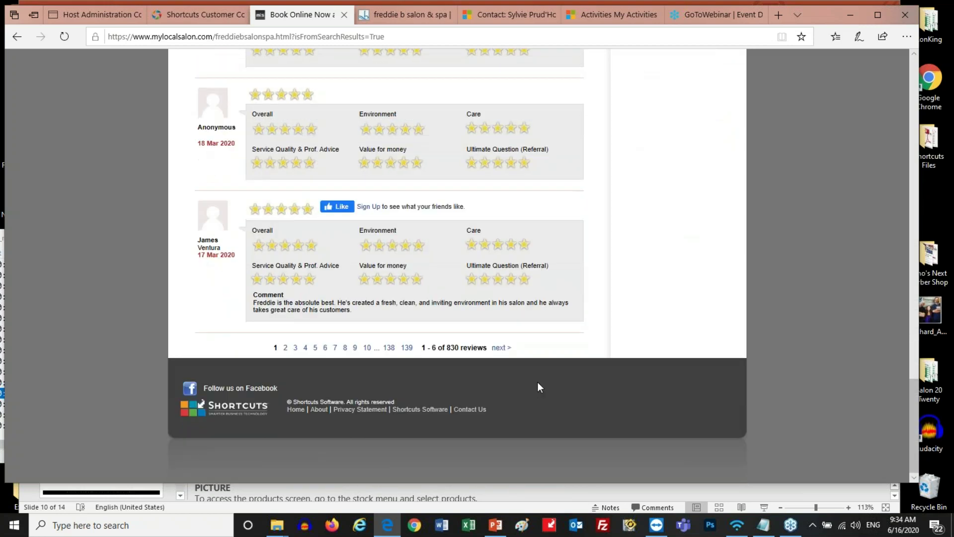
scroll(538, 381, up, 10)
scroll(547, 383, down, 2)
scroll(546, 379, down, 5)
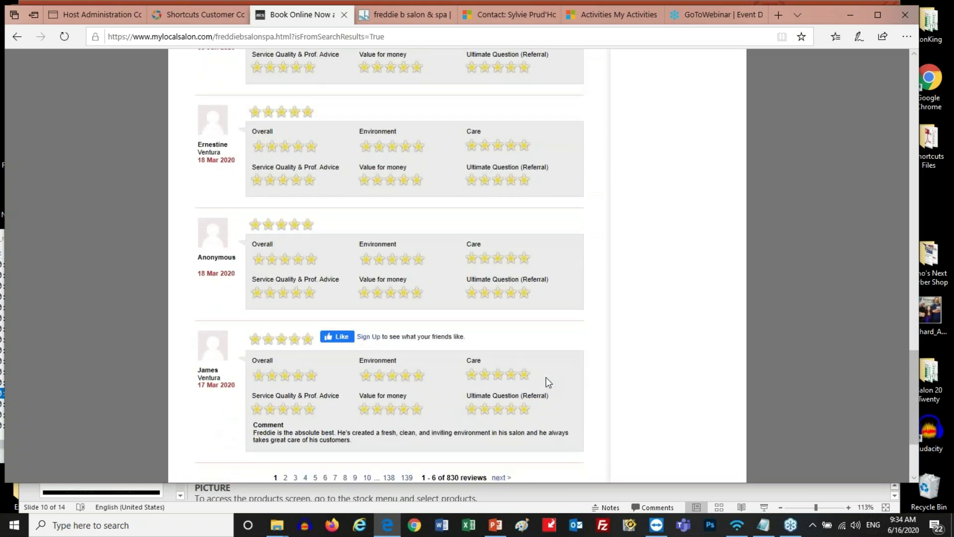
scroll(546, 381, up, 12)
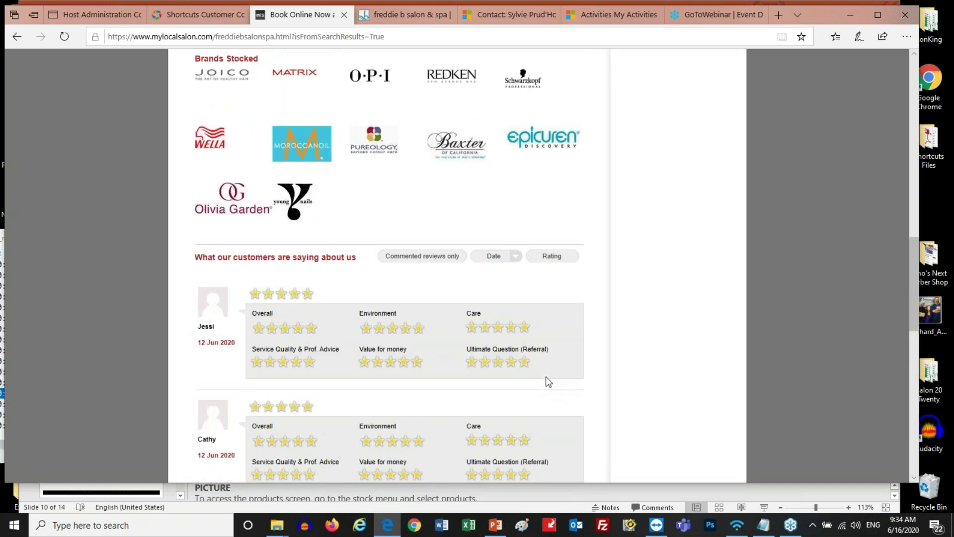
scroll(546, 378, down, 12)
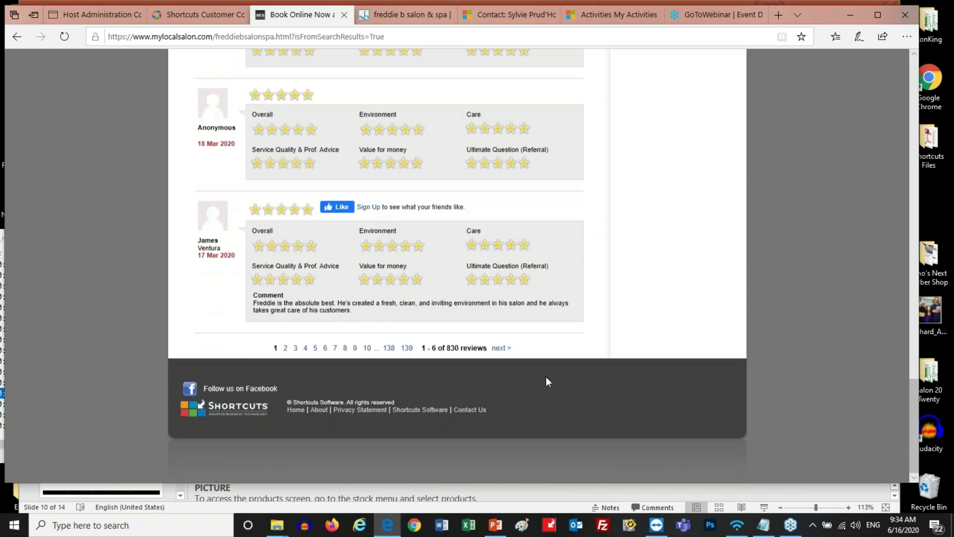
scroll(546, 377, up, 15)
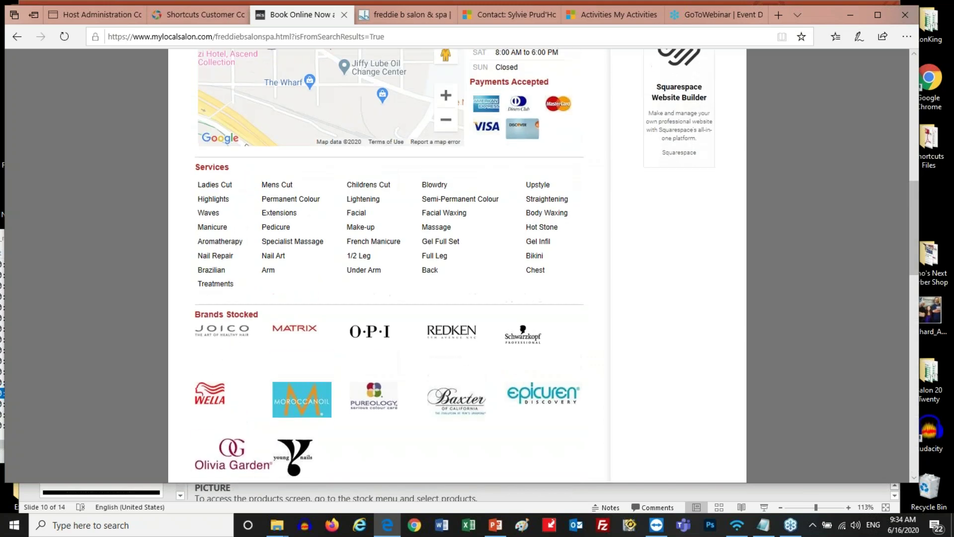
scroll(545, 376, up, 8)
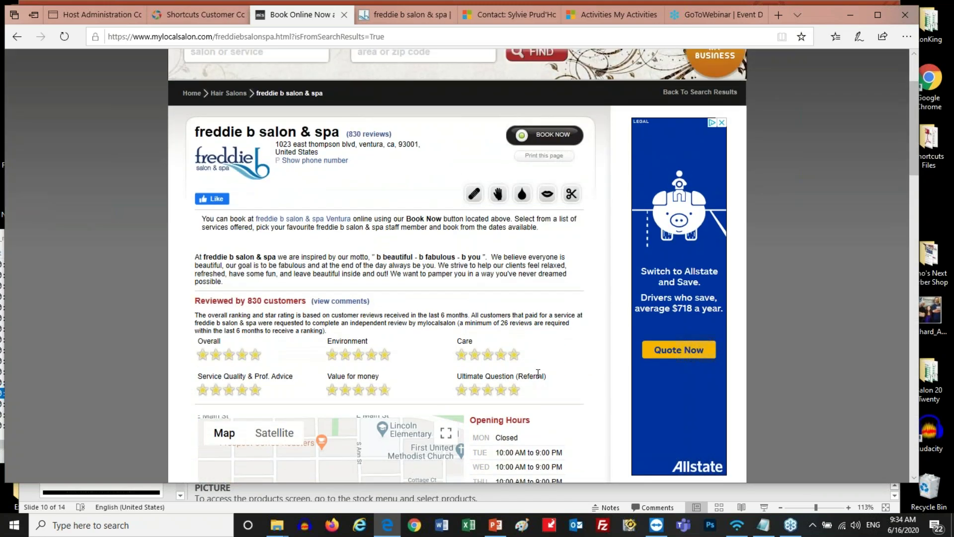
scroll(535, 369, down, 4)
scroll(544, 266, down, 8)
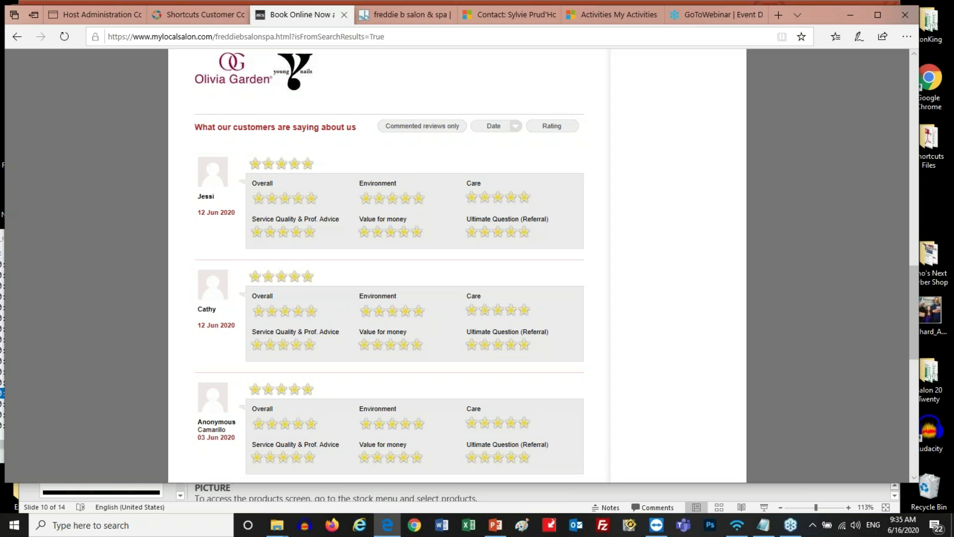
scroll(269, 256, up, 8)
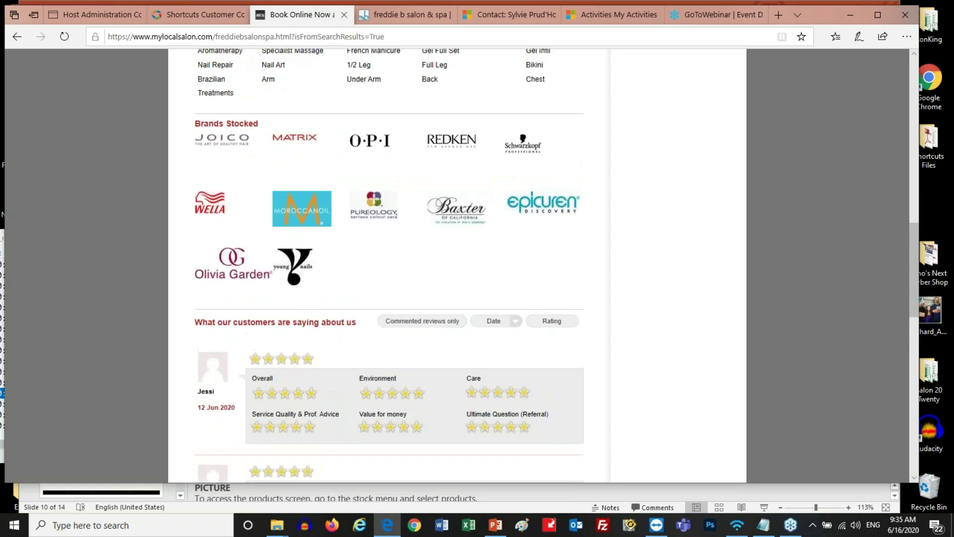
drag(197, 192, 450, 191)
click(262, 192)
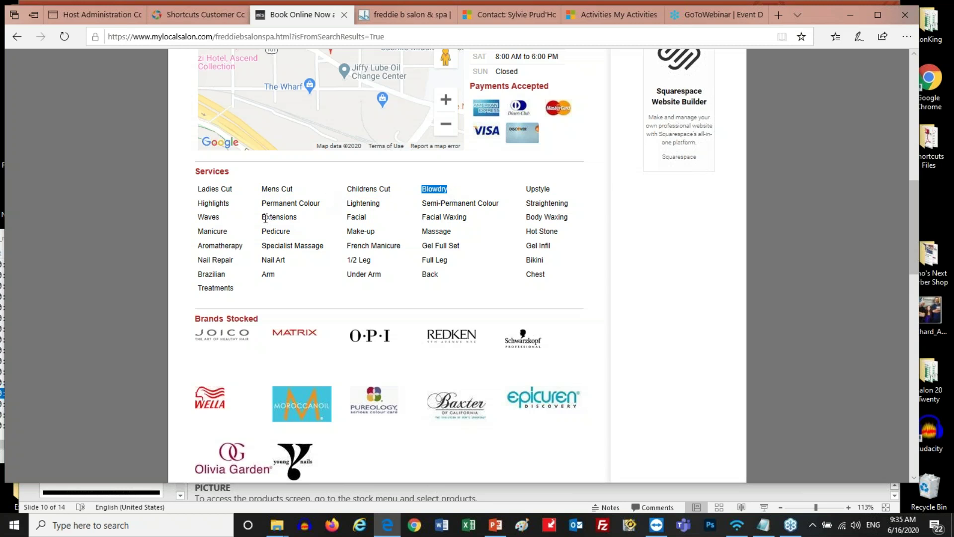
drag(299, 217, 264, 221)
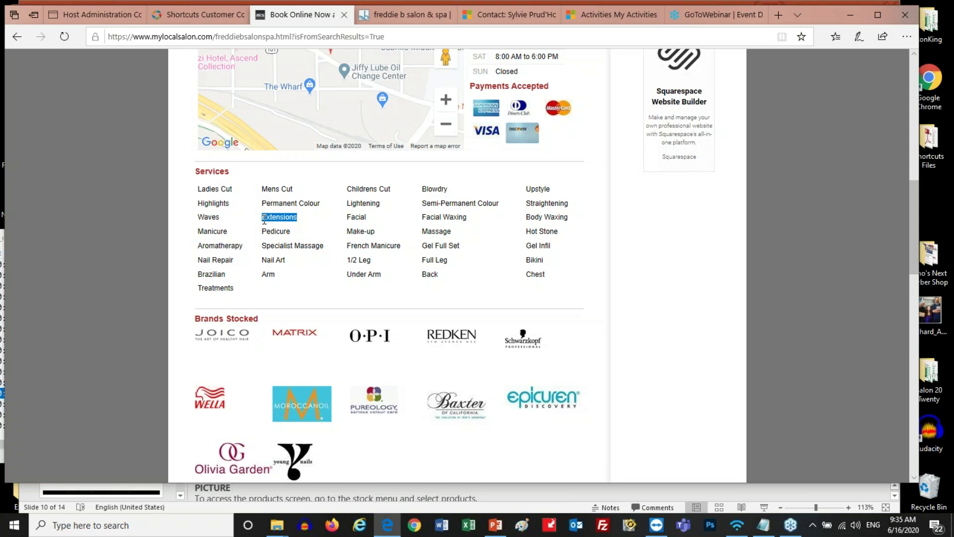
scroll(545, 340, up, 4)
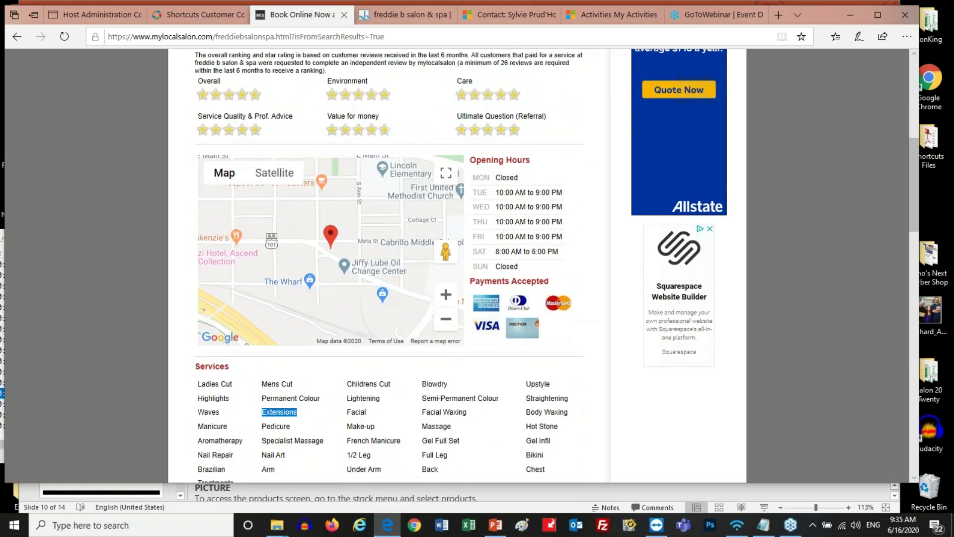
scroll(544, 340, down, 3)
scroll(288, 199, down, 4)
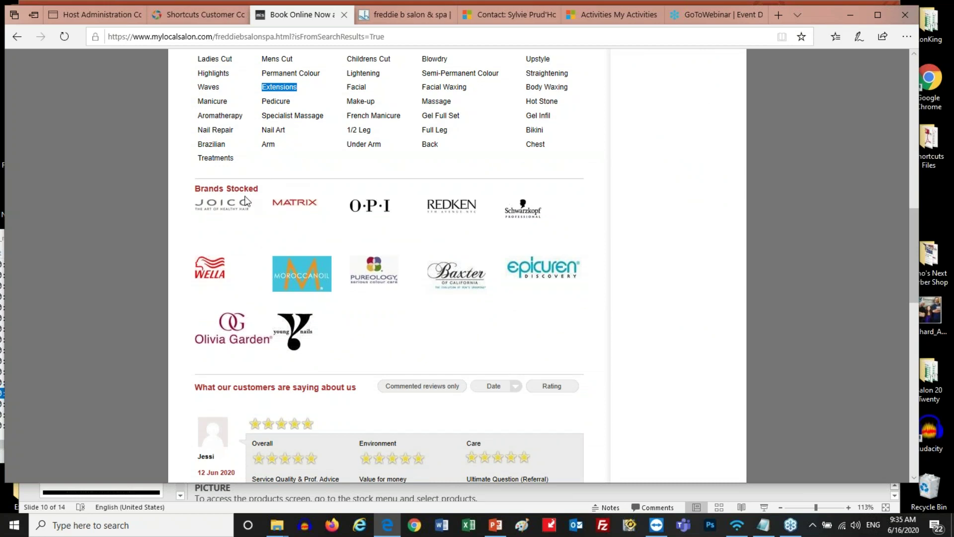
scroll(245, 199, down, 3)
scroll(244, 196, up, 15)
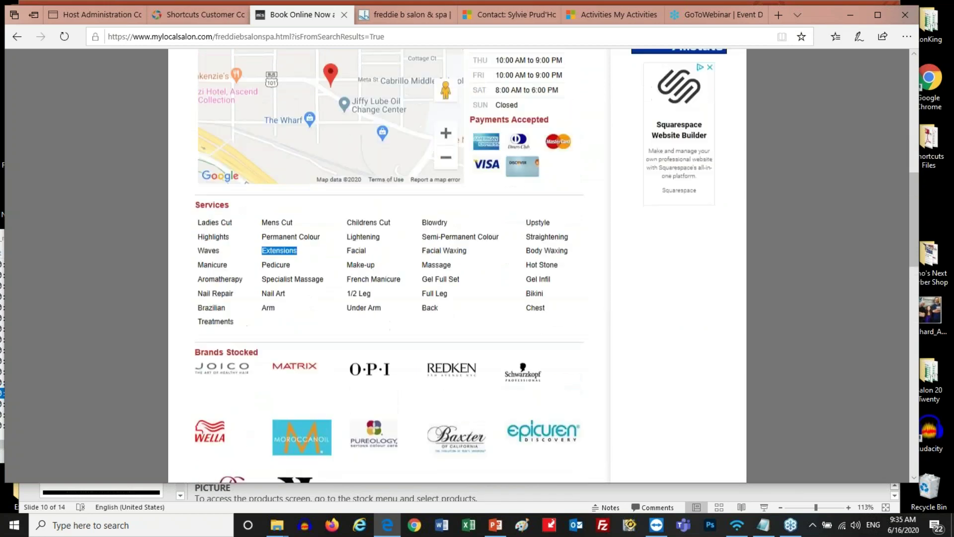
scroll(457, 263, up, 2)
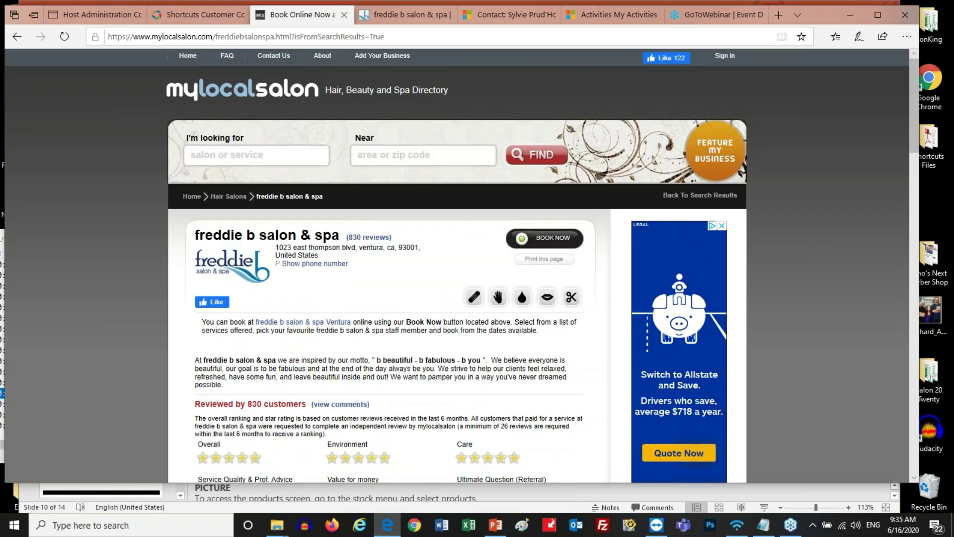
scroll(457, 264, down, 4)
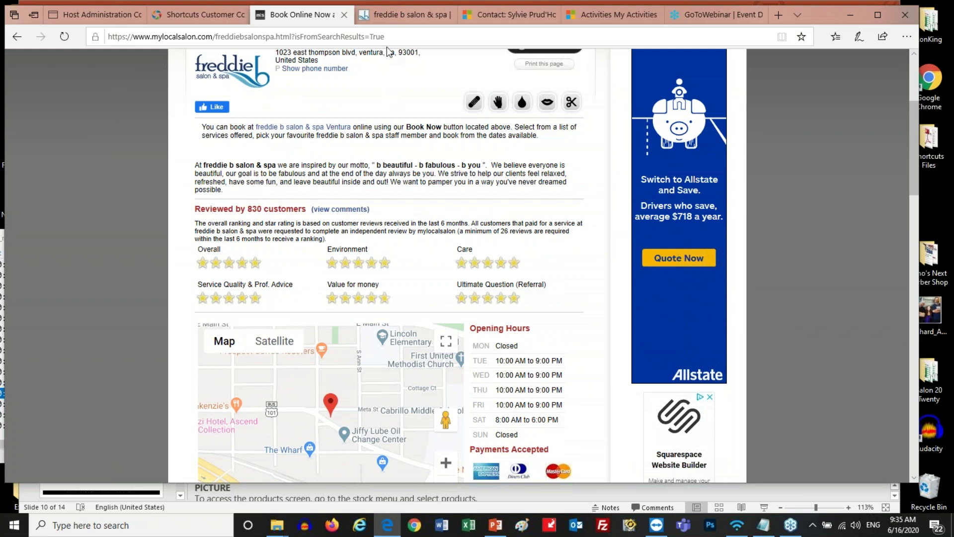
click(397, 15)
scroll(525, 180, down, 6)
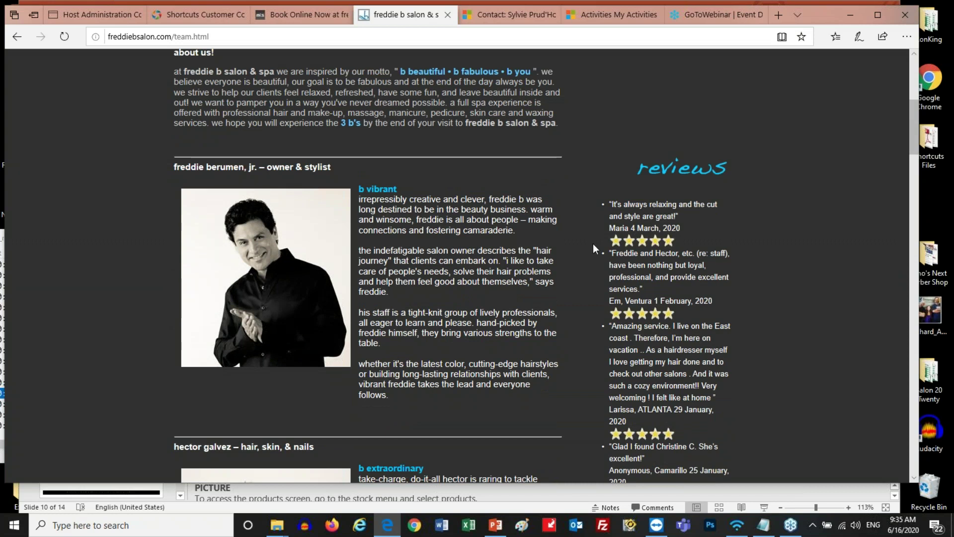
click(215, 13)
click(309, 13)
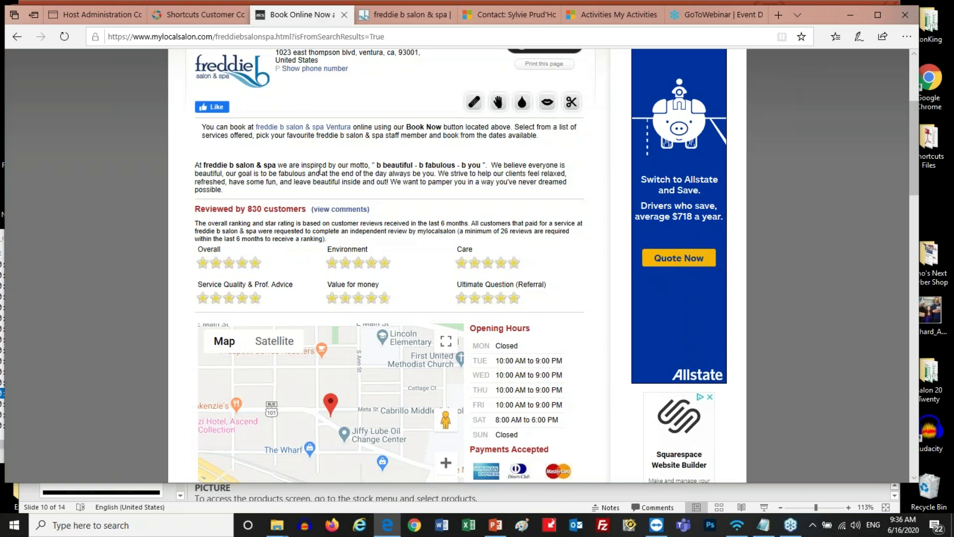
scroll(320, 170, down, 3)
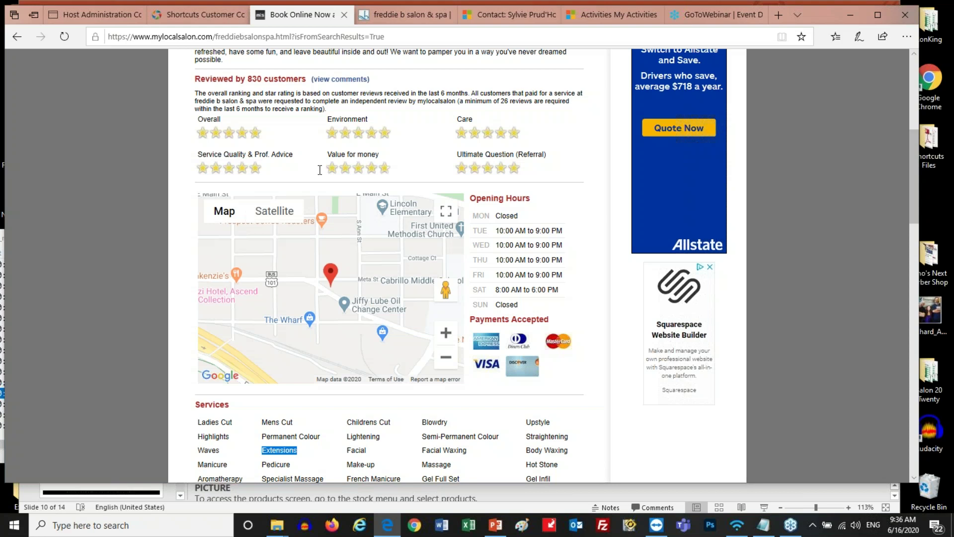
scroll(329, 171, up, 7)
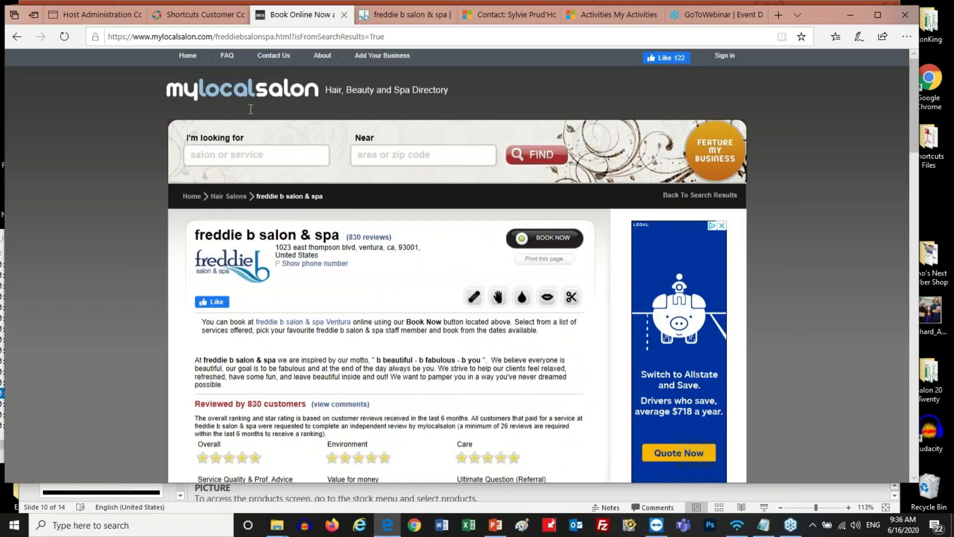
Show Spotlight for Angels Test Salon, then play the Spotlight-Basics slideshow from the Live Demo slide
click(106, 14)
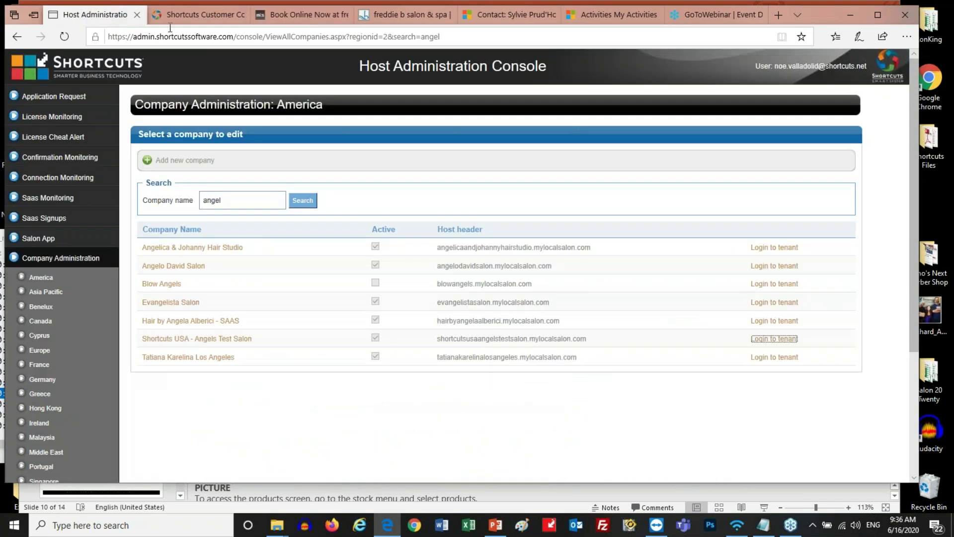
click(198, 16)
click(227, 144)
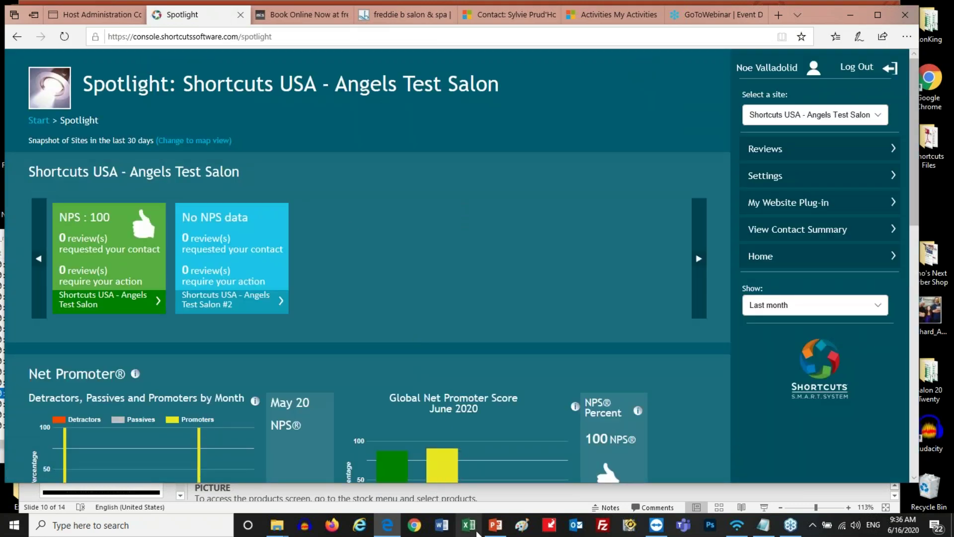
click(495, 526)
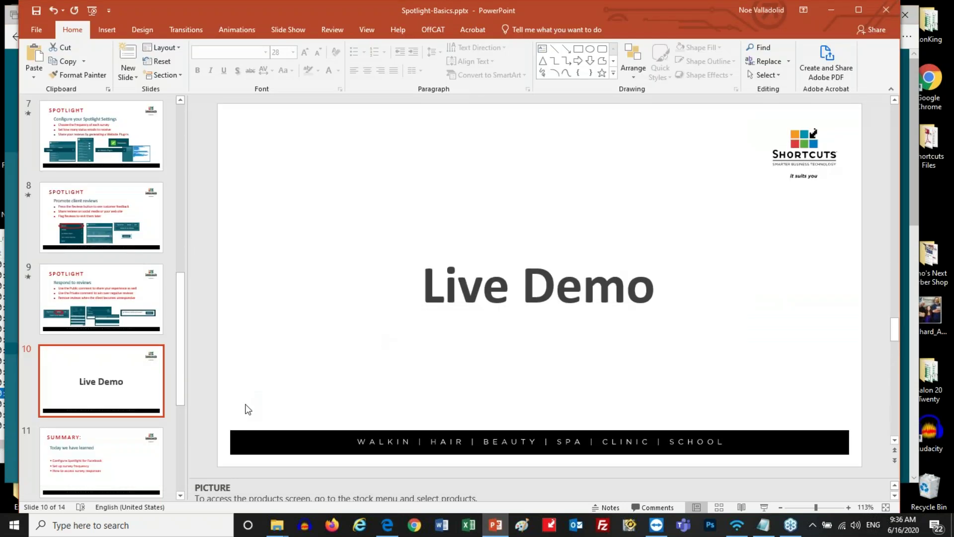
click(765, 507)
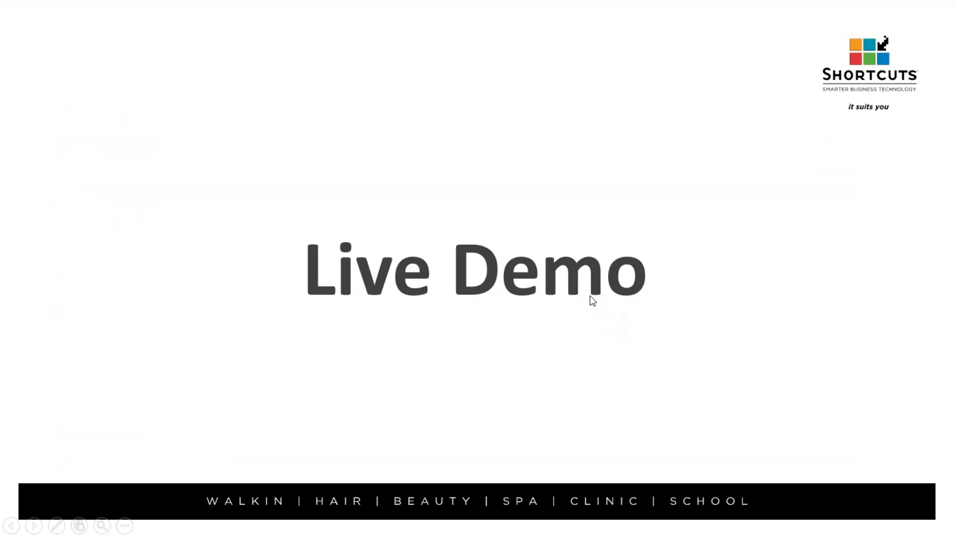